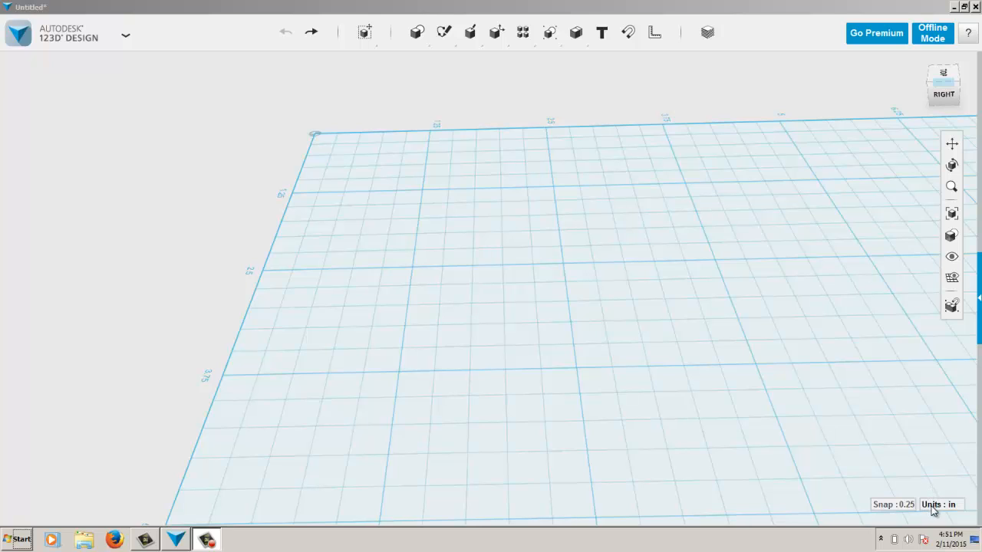
Switch the drawing units to centimetres and back to inches
left_click(948, 509)
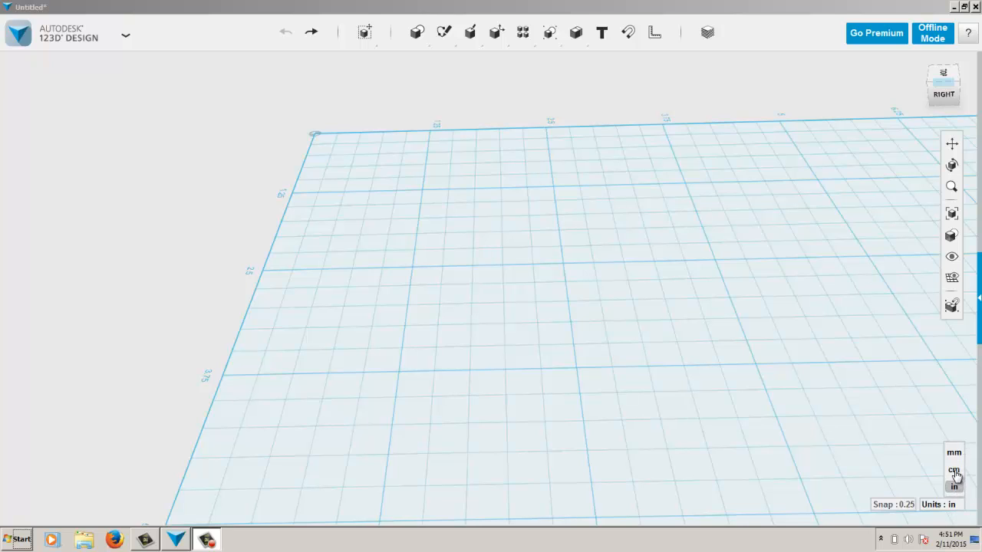
left_click(954, 470)
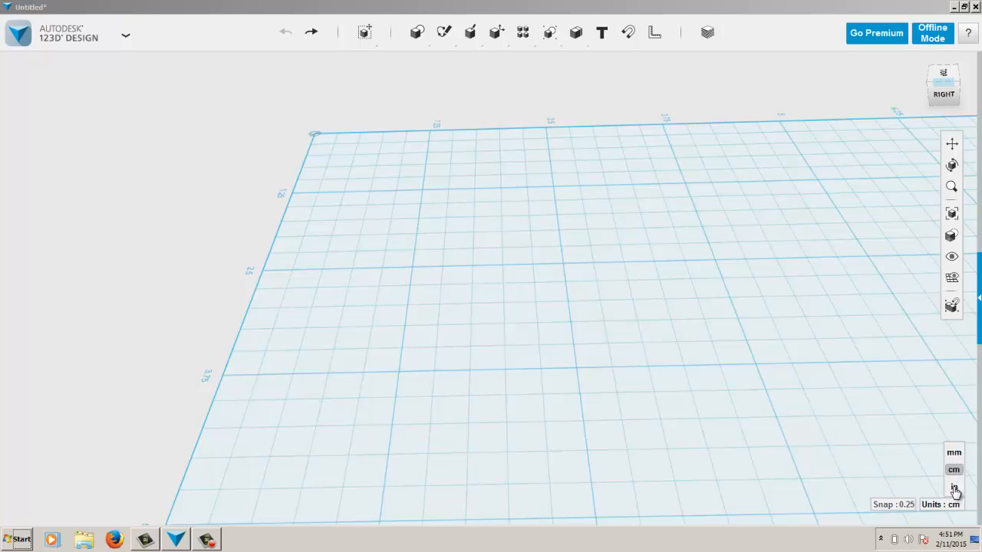
left_click(955, 486)
mouse_move(906, 507)
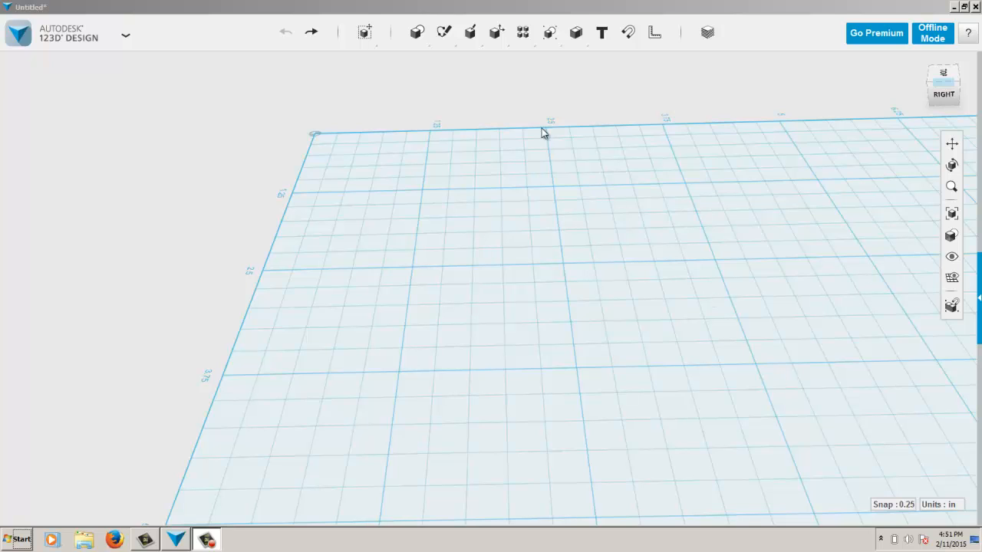
Insert a box primitive 3 in long, 1.5 in wide and 2 in high near the grid's origin corner
mouse_move(419, 38)
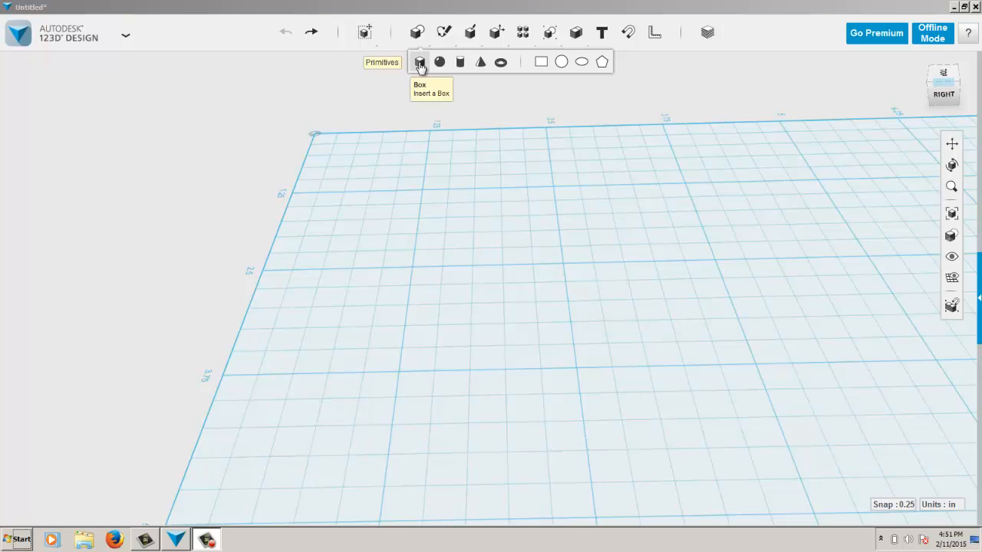
left_click(420, 63)
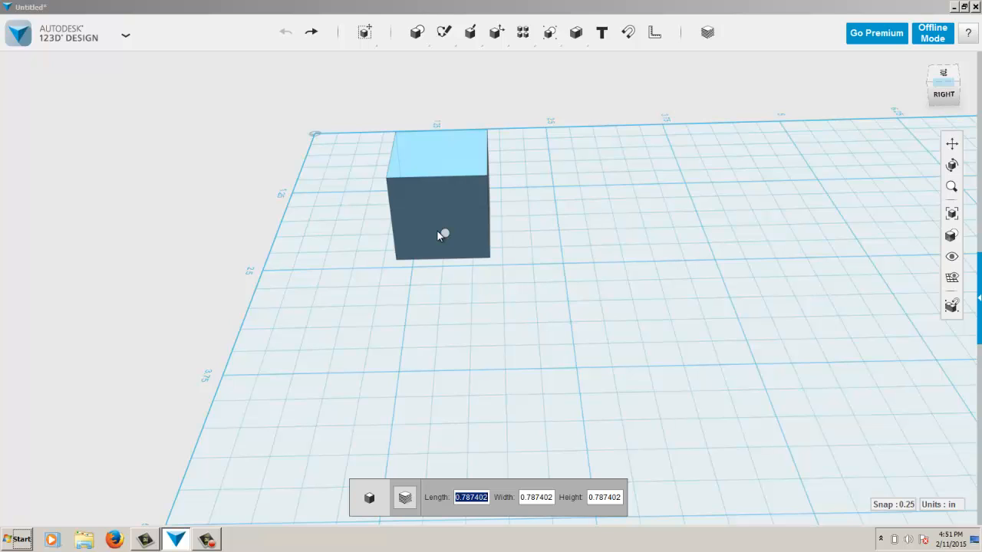
type("3")
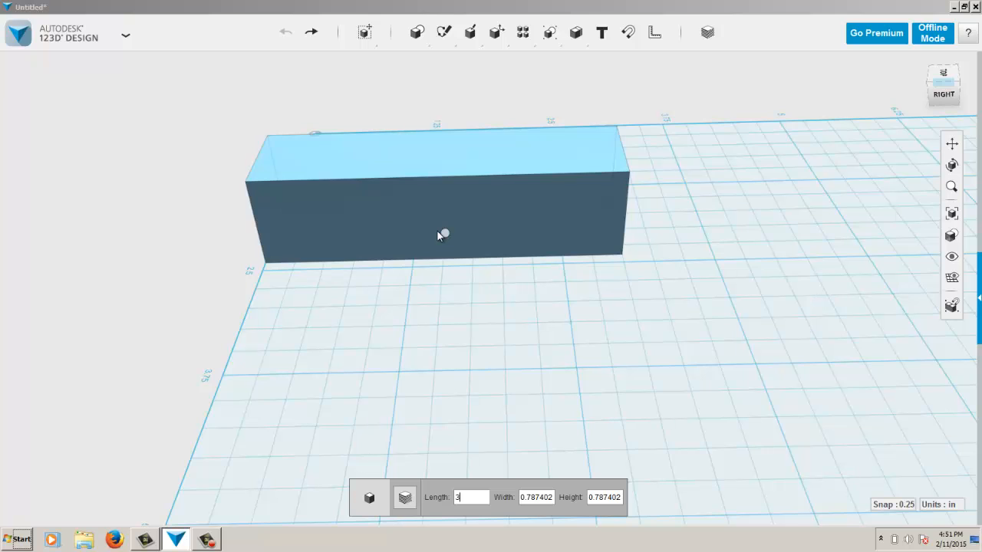
key("Tab")
type("1.5")
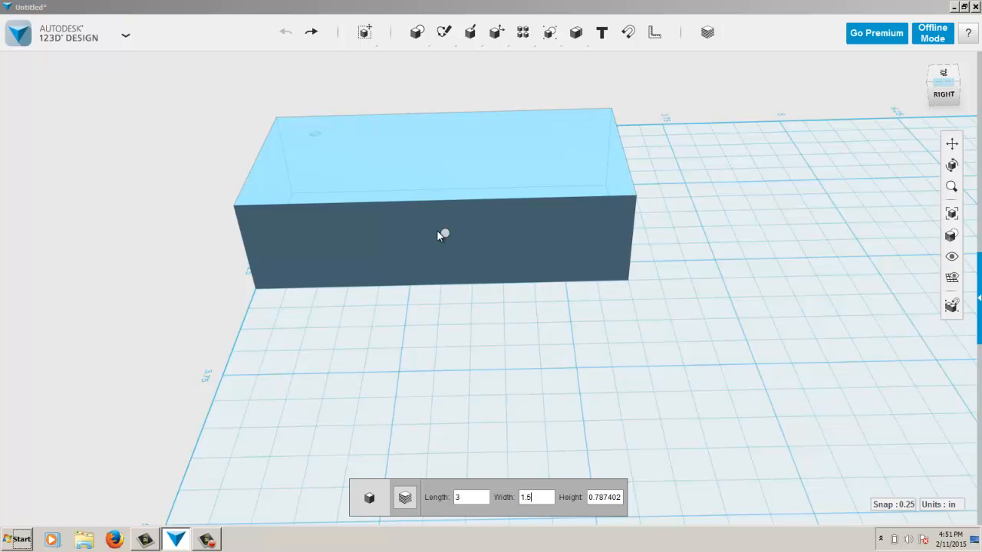
key("Tab")
type("2")
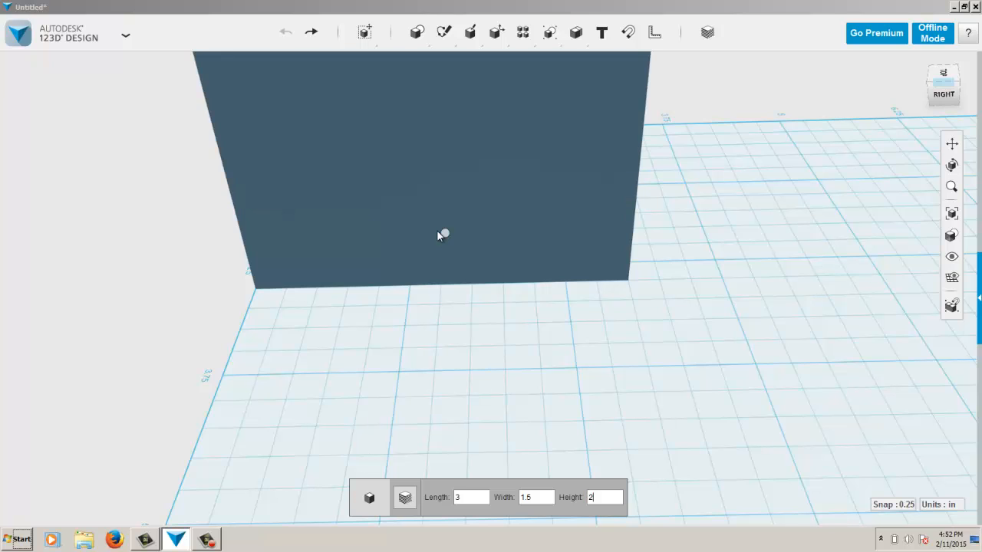
left_click(437, 231)
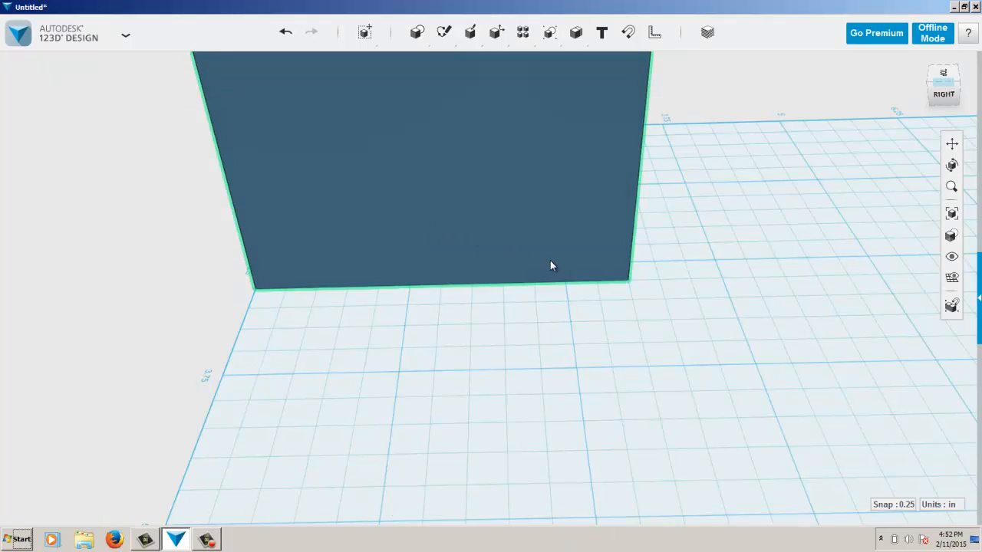
Sketch a rectangle 1 in high and 2 in wide on the box's large side face, starting from its upper corner beside the back face
right_click_drag(549, 260, 546, 235)
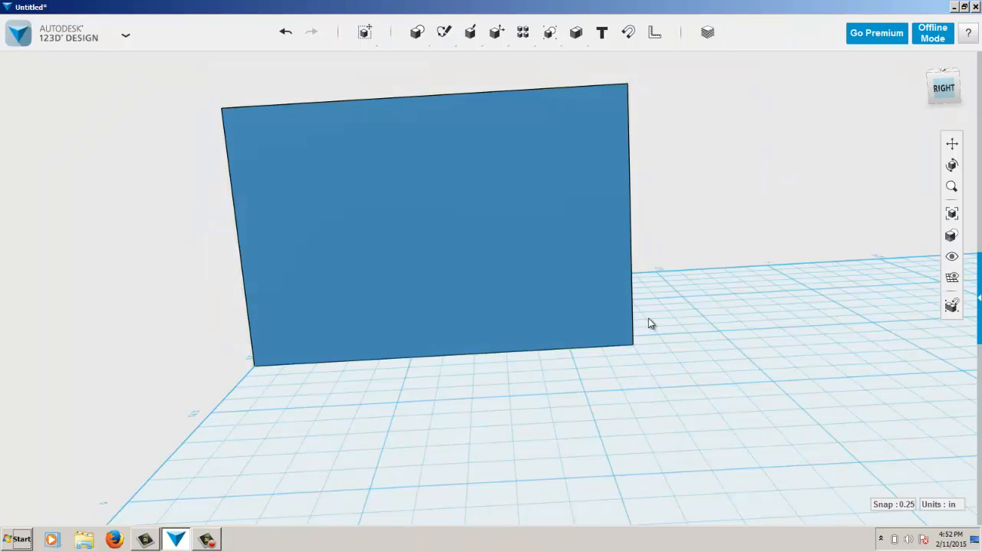
right_click_drag(570, 365, 525, 363)
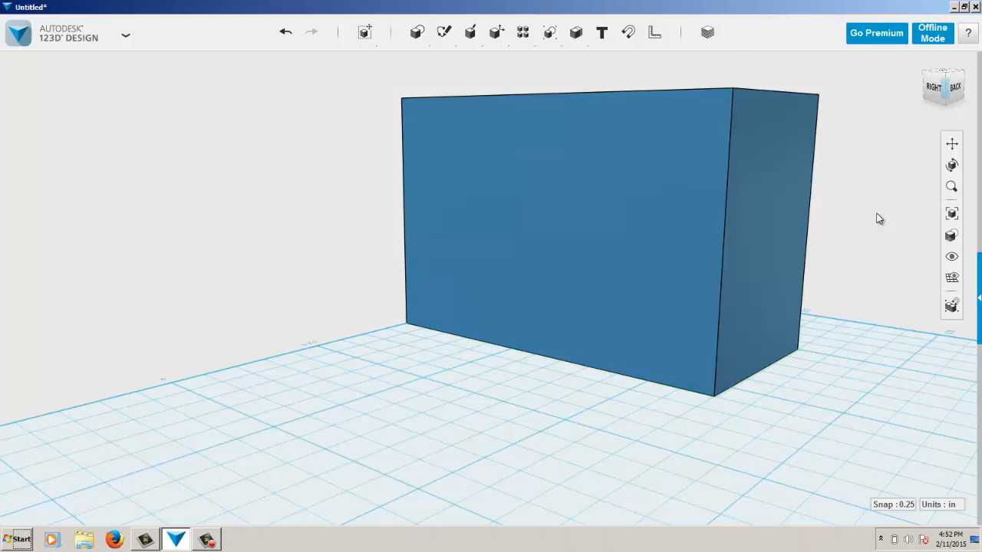
right_click_drag(902, 193, 922, 192)
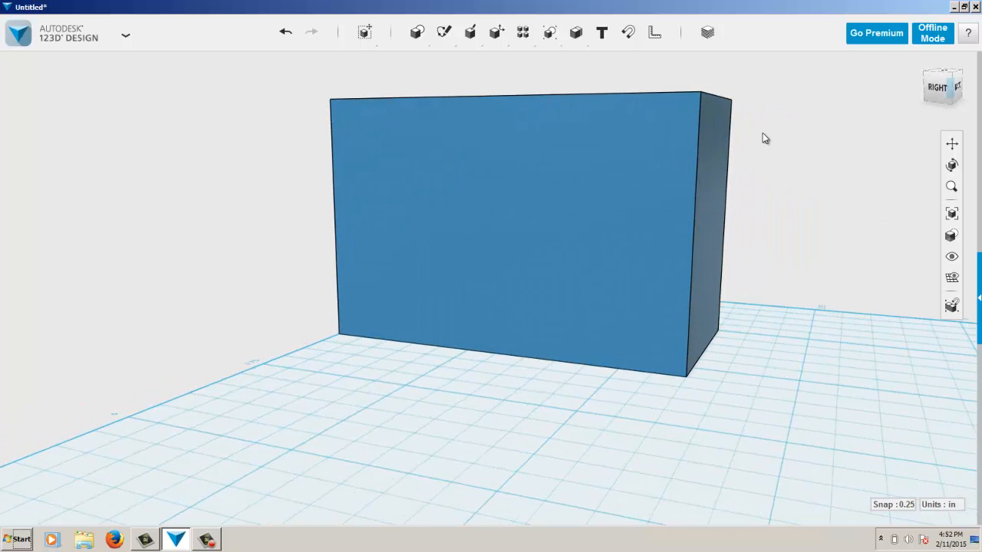
mouse_move(431, 43)
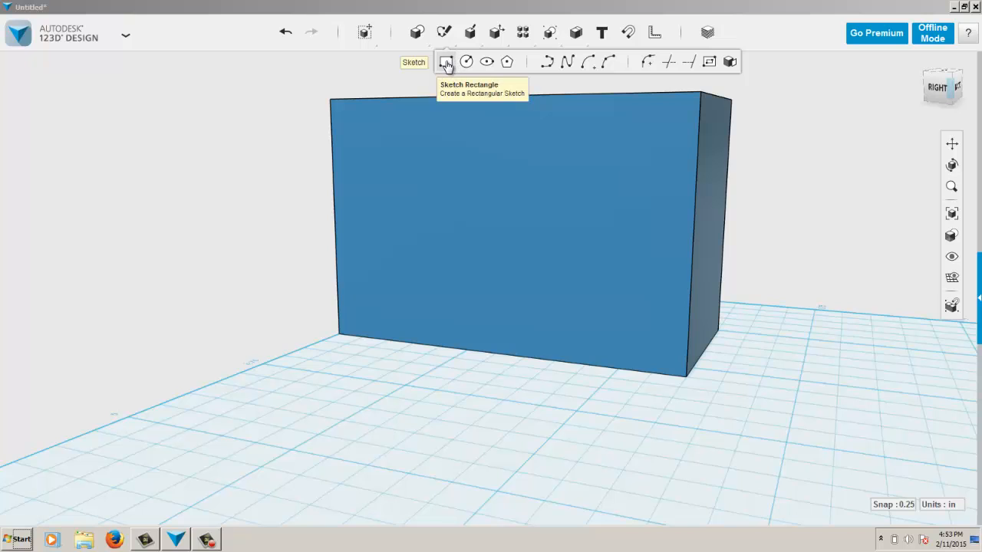
left_click(446, 62)
left_click(608, 151)
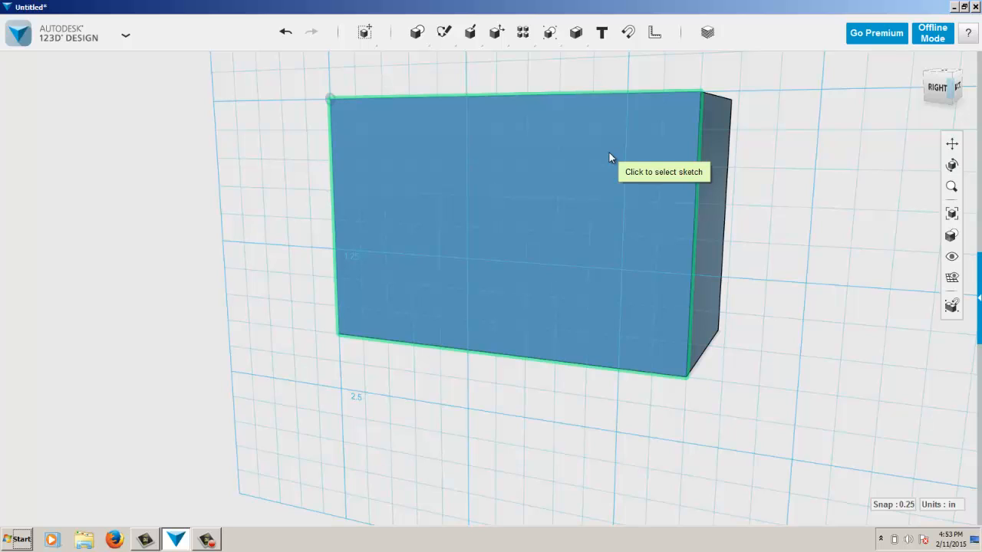
left_click(671, 119)
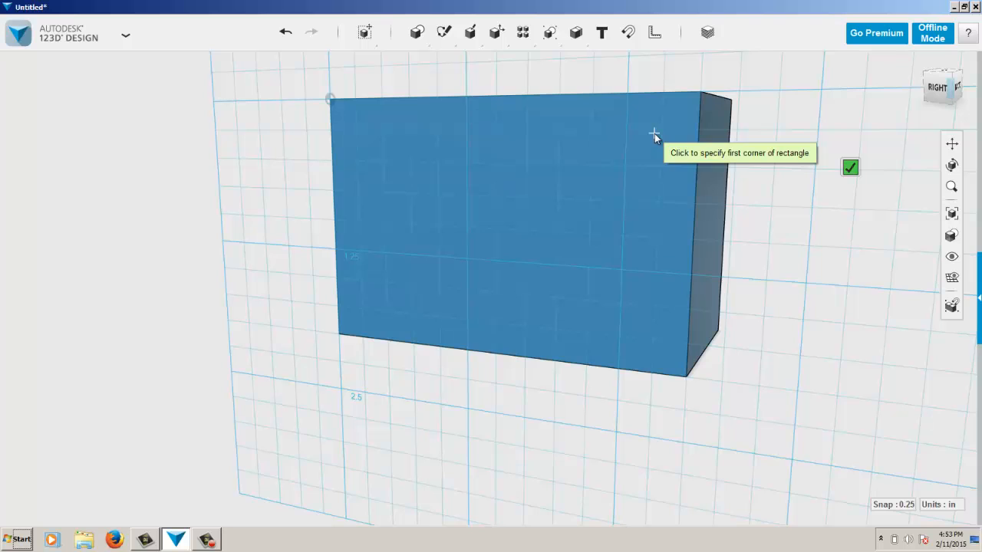
left_click(699, 91)
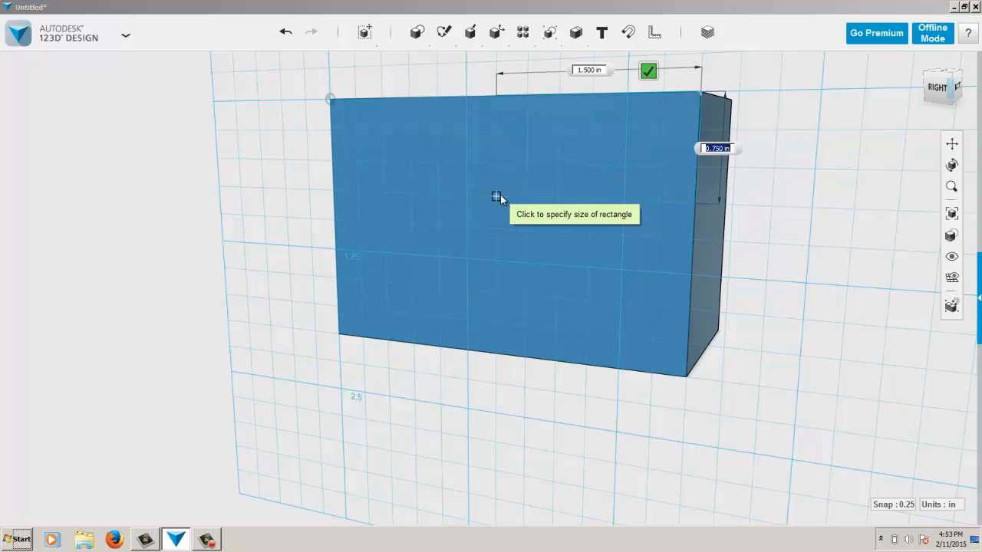
type("1")
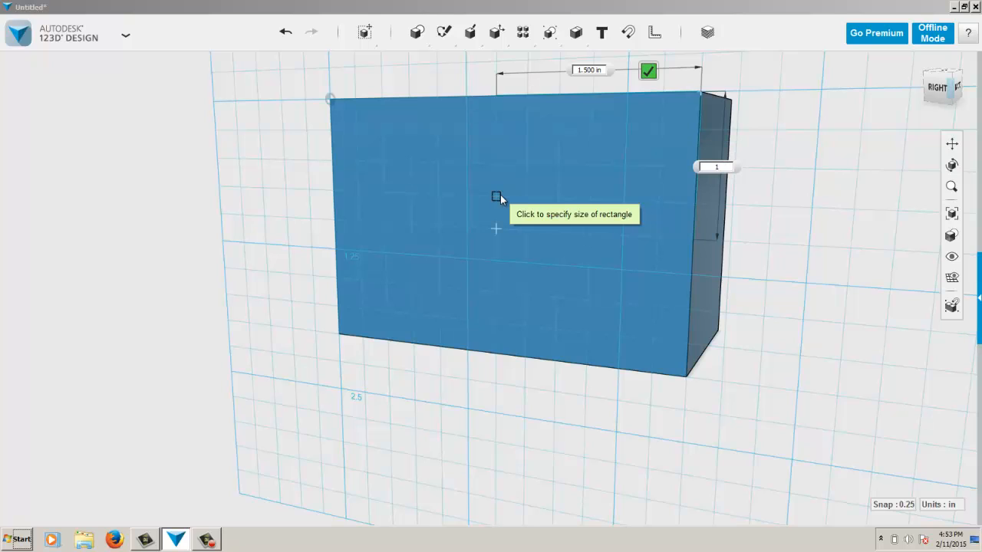
key("Tab")
type("2")
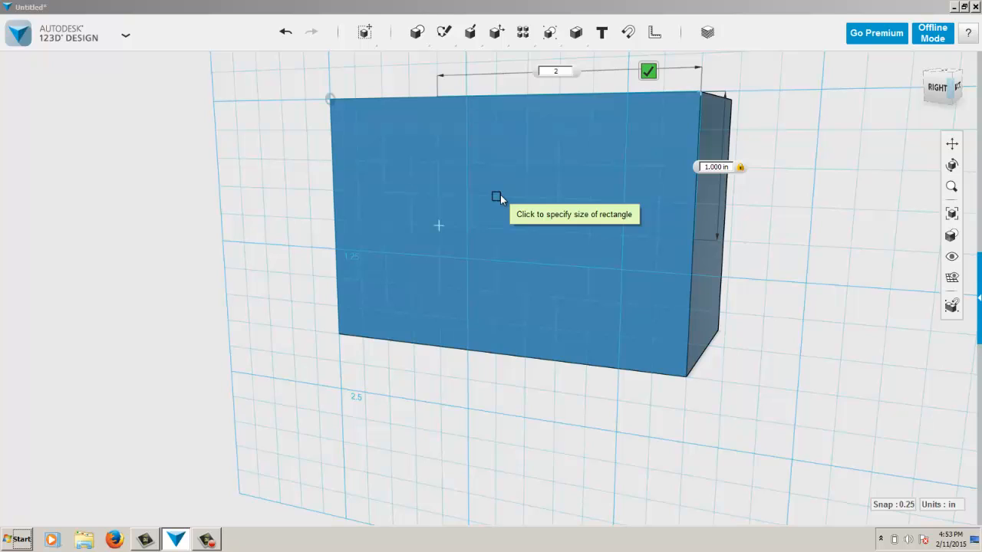
key("Tab")
key("Return")
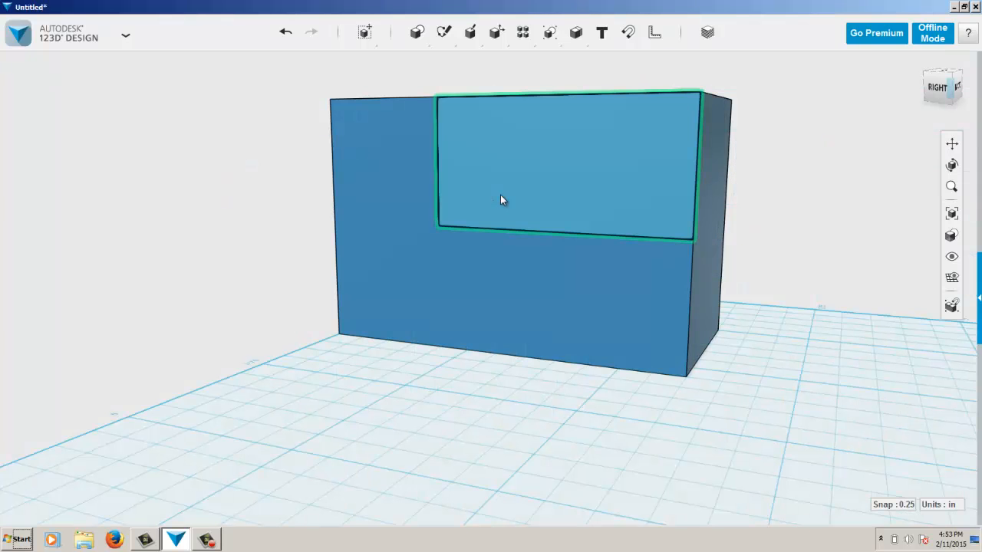
Extrude the sketched rectangle -1.50 in through the box to cut away its upper corner block
left_click(835, 151)
mouse_move(835, 151)
right_mouse_down()
mouse_move(831, 121)
mouse_move(824, 158)
mouse_move(808, 164)
mouse_move(808, 150)
right_mouse_up()
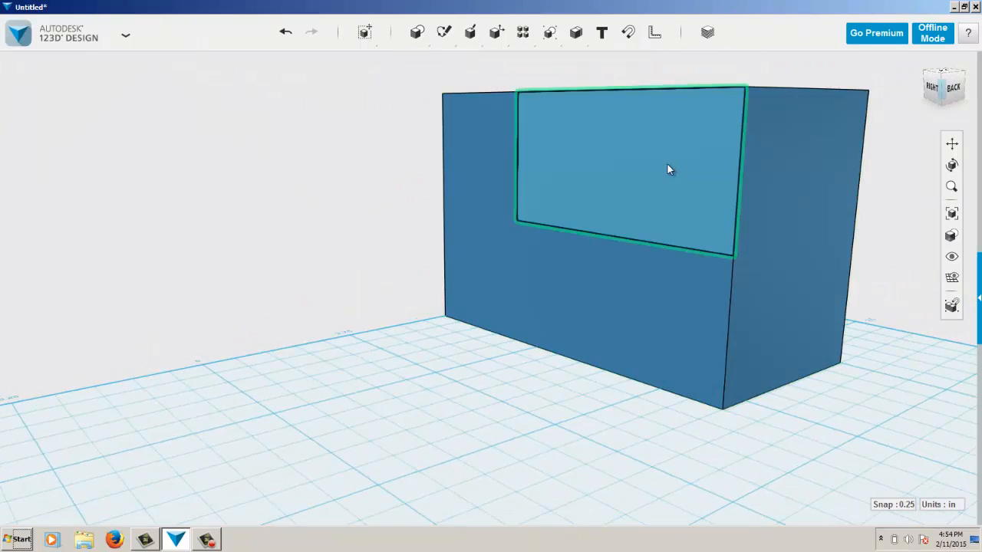
left_click(668, 165)
mouse_move(688, 217)
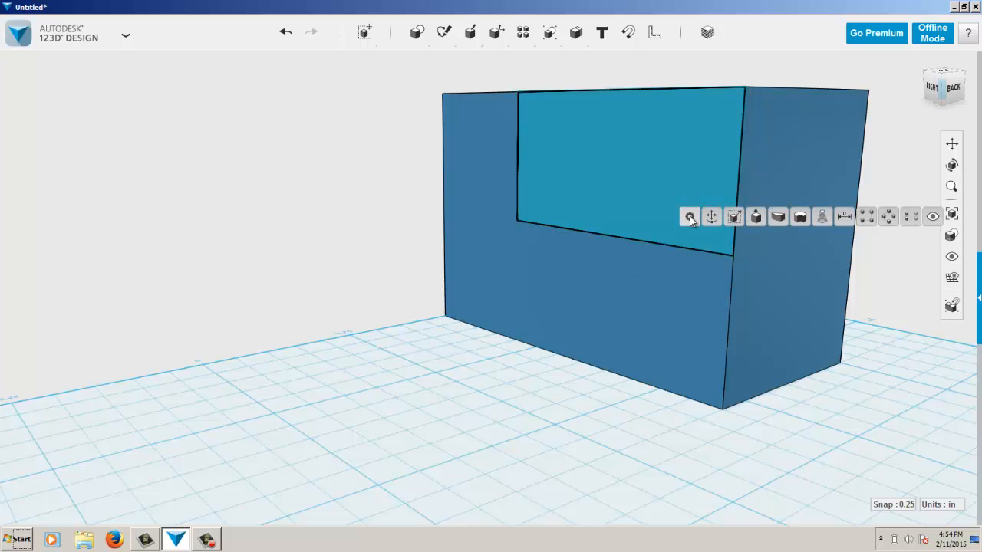
left_click(755, 218)
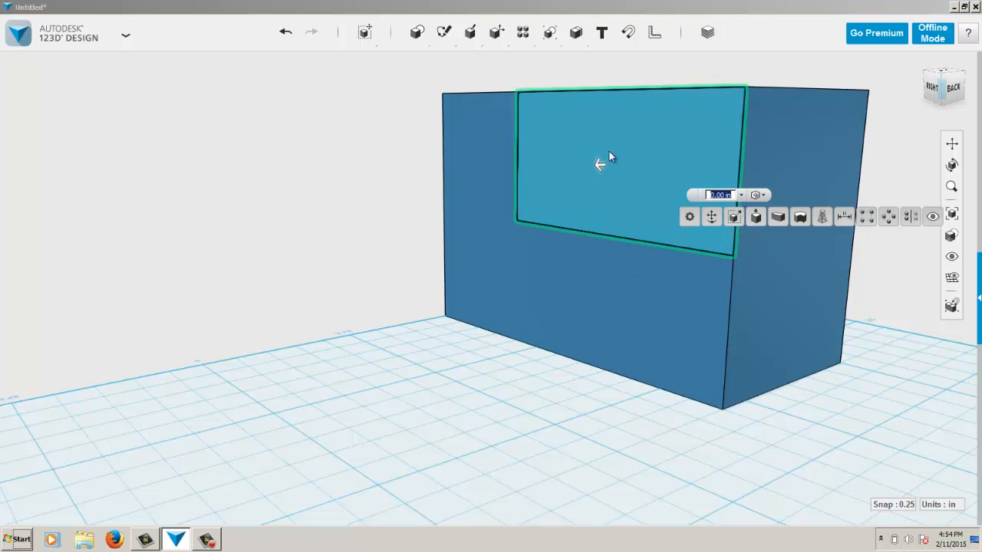
left_click_drag(578, 176, 728, 138)
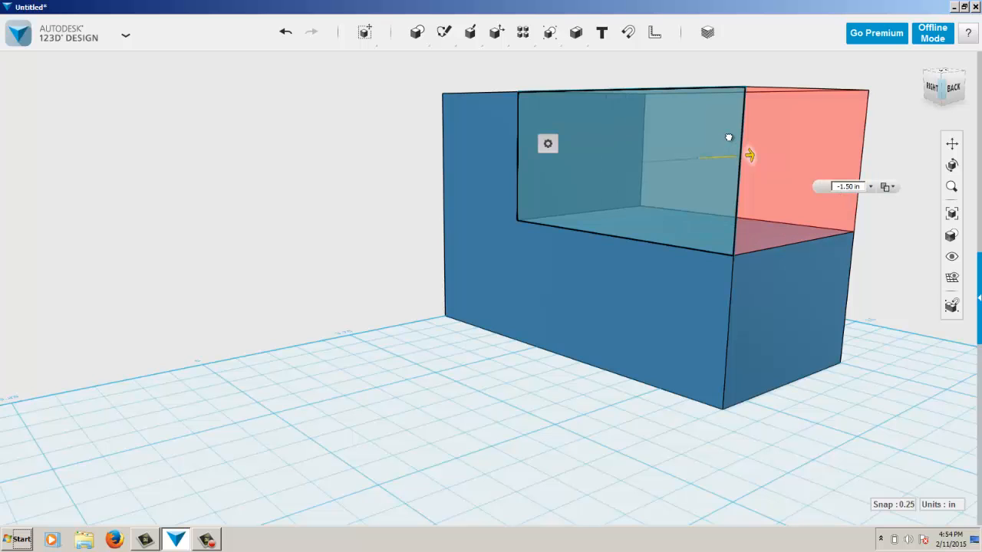
left_click_drag(728, 137, 729, 137)
key("Return")
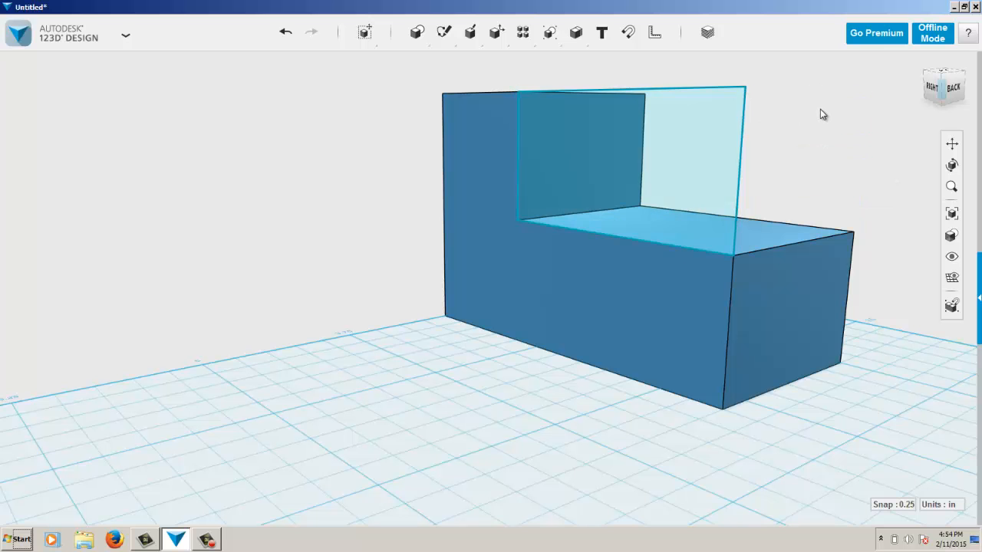
Delete the leftover rectangle sketch beside the cut
mouse_move(820, 109)
right_mouse_down()
mouse_move(767, 146)
mouse_move(828, 119)
right_mouse_up()
left_click(685, 146)
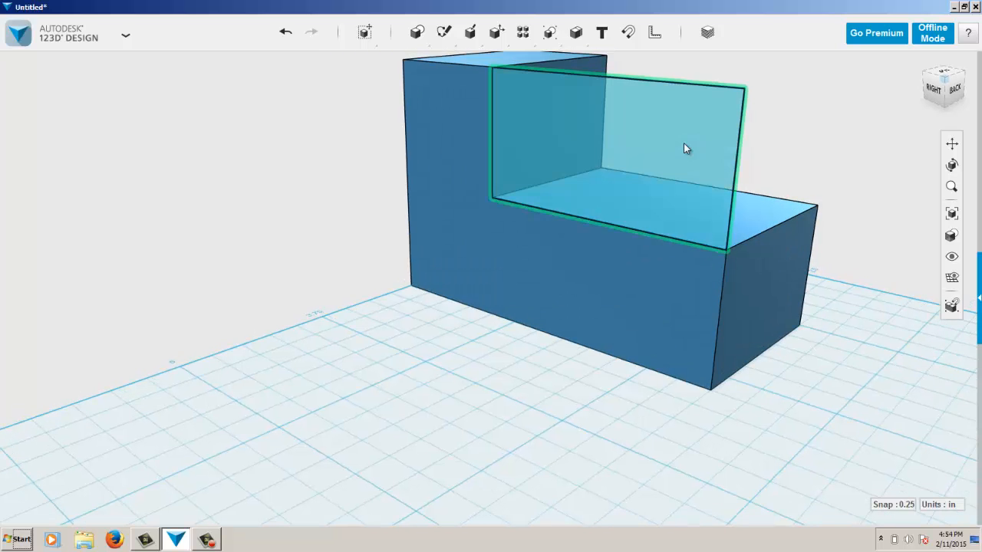
key("Delete")
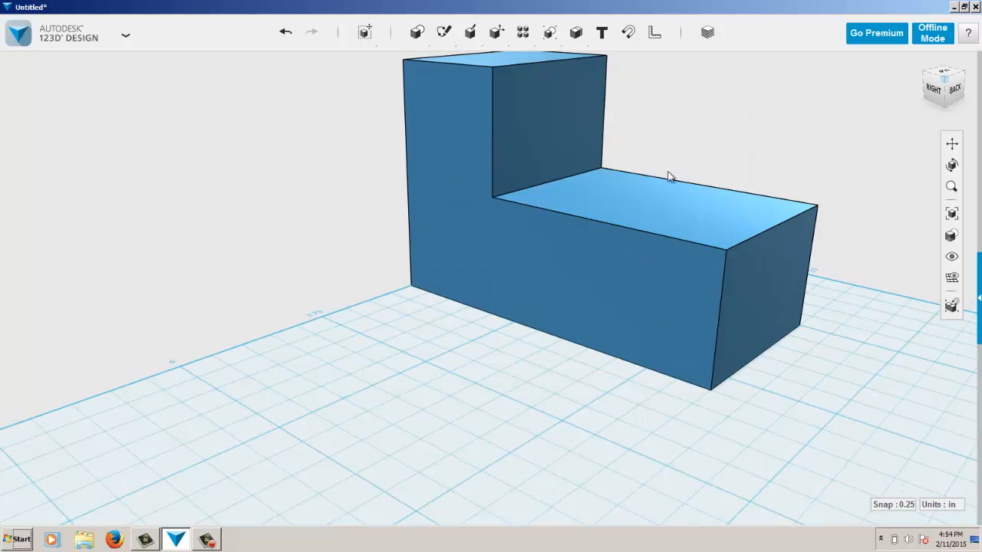
Sketch the first four straight segments of an L-shaped polyline profile on the grid in front of the L block, ending with the long step edge
right_click_drag(674, 178, 699, 176)
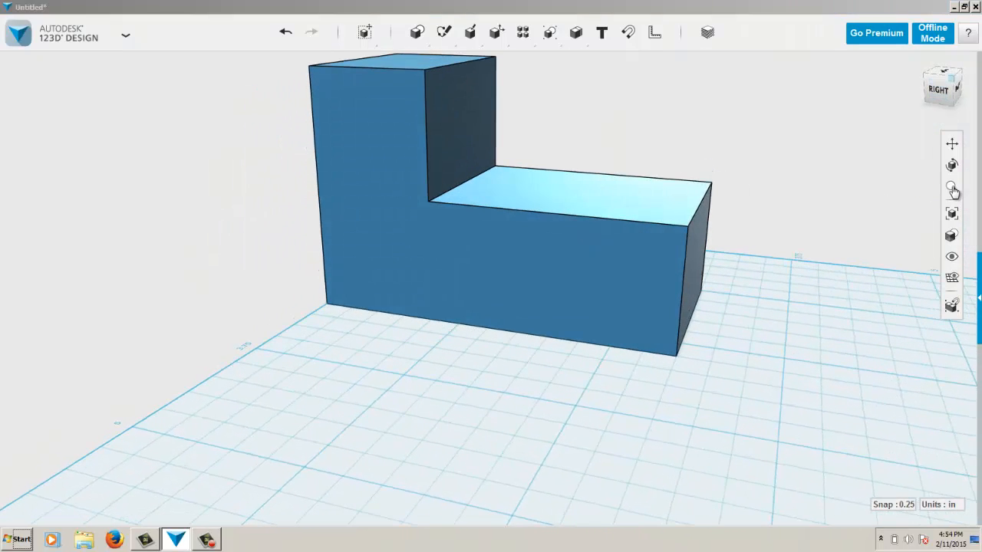
left_click_drag(750, 402, 775, 261)
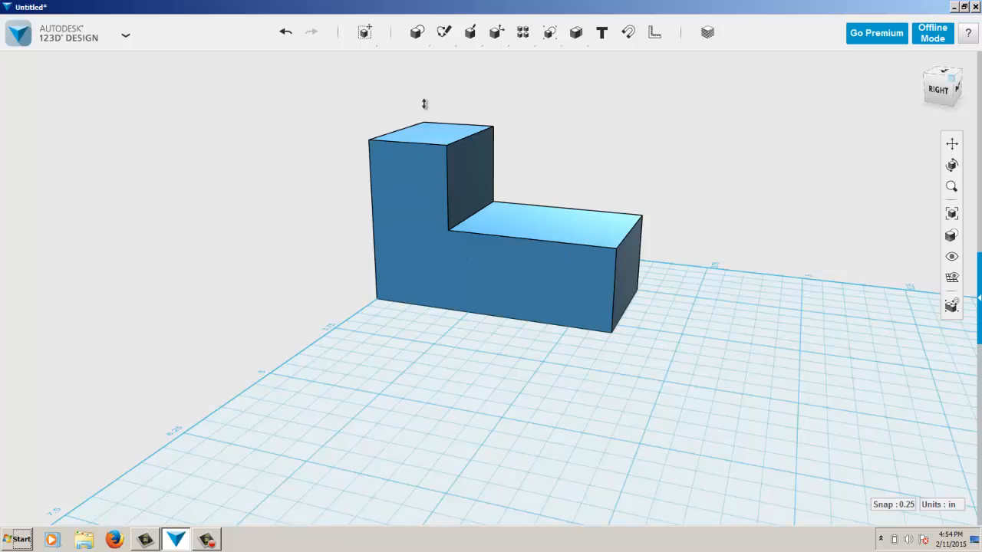
mouse_move(445, 39)
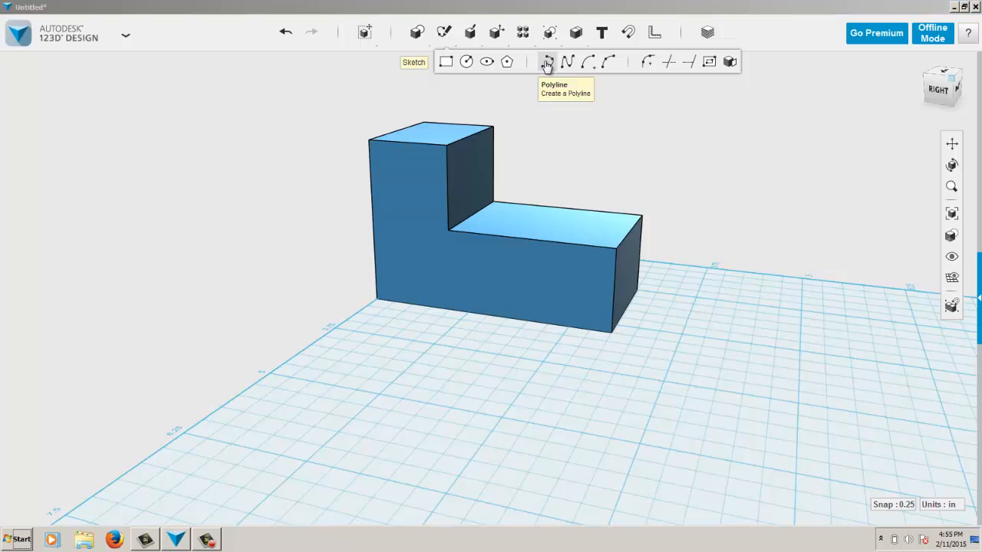
left_click(546, 65)
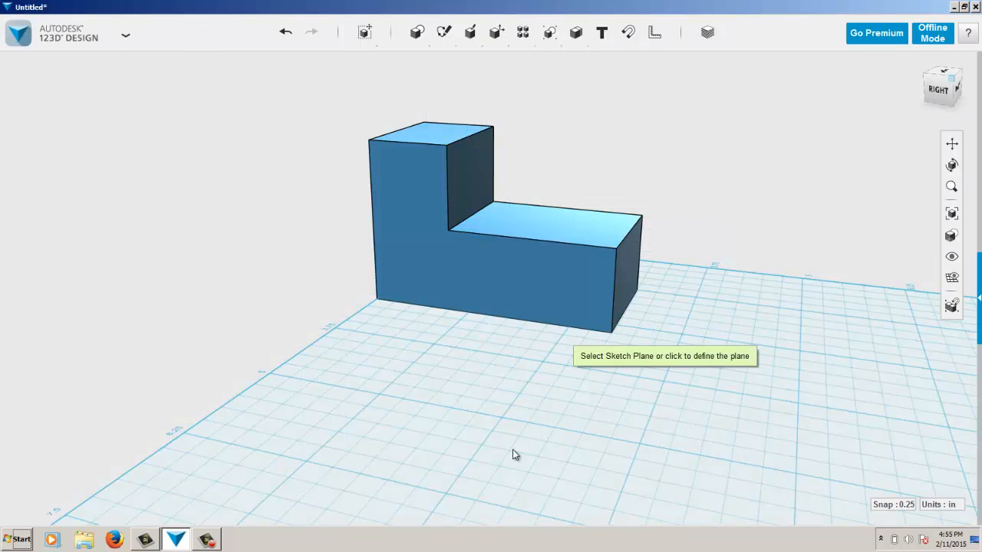
left_click(446, 496)
left_click(446, 495)
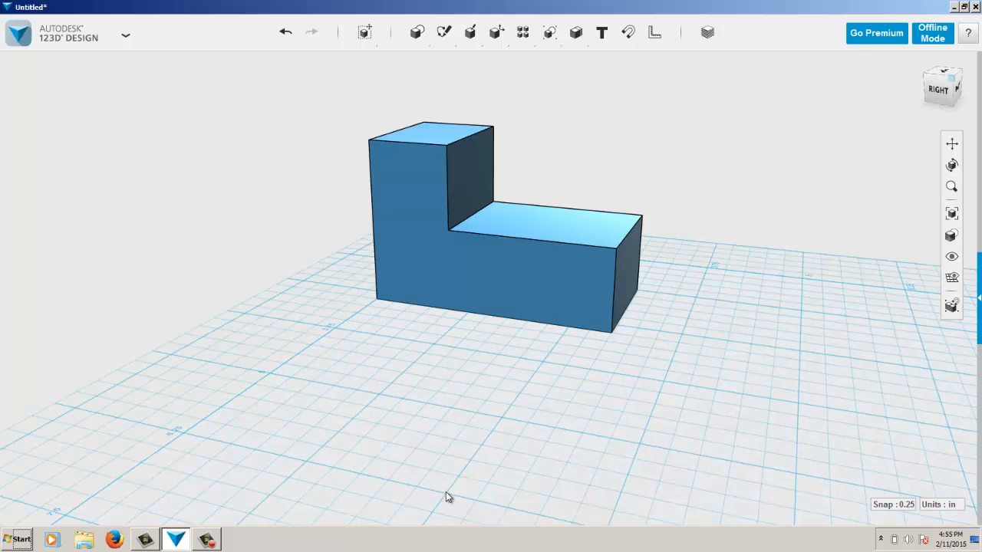
left_click(528, 383)
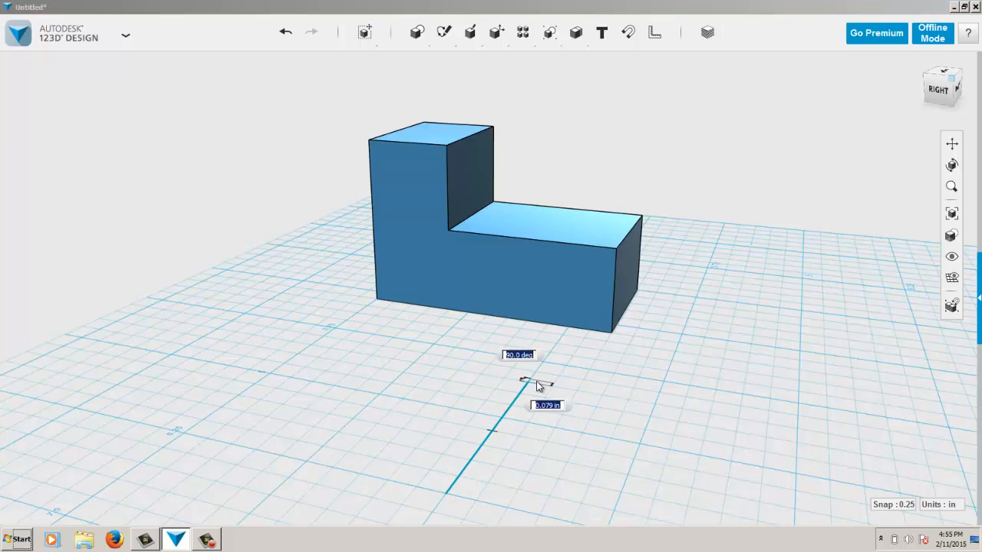
left_click(627, 401)
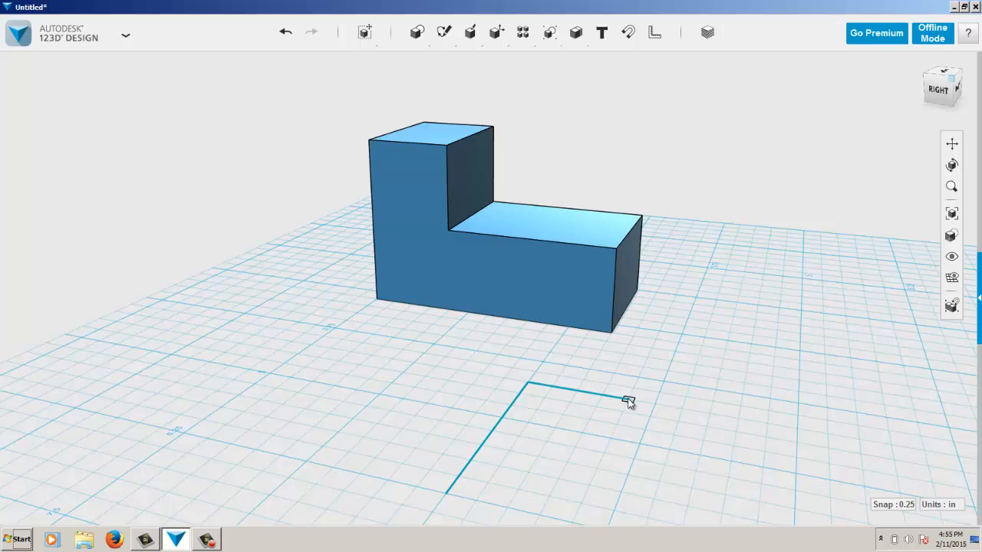
double_click(604, 453)
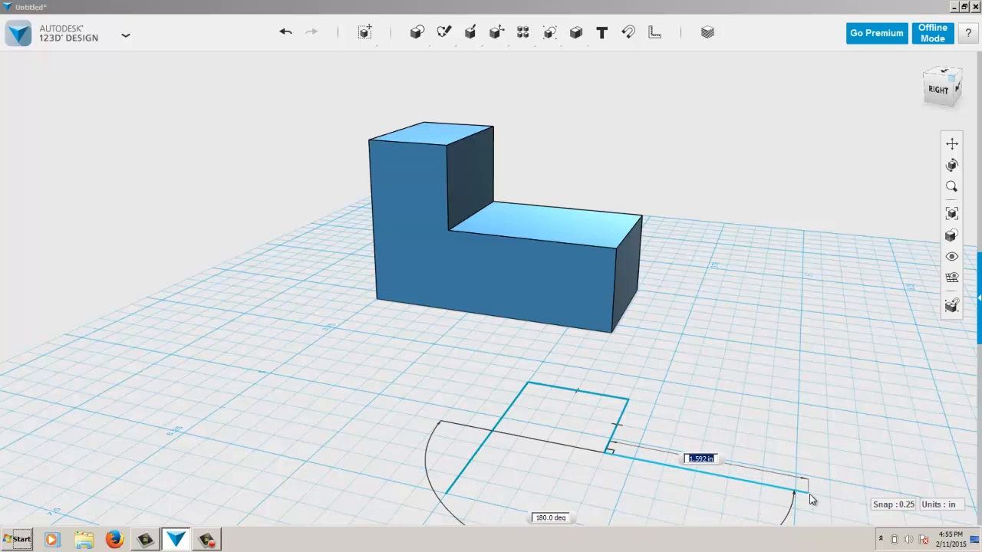
left_click(869, 501)
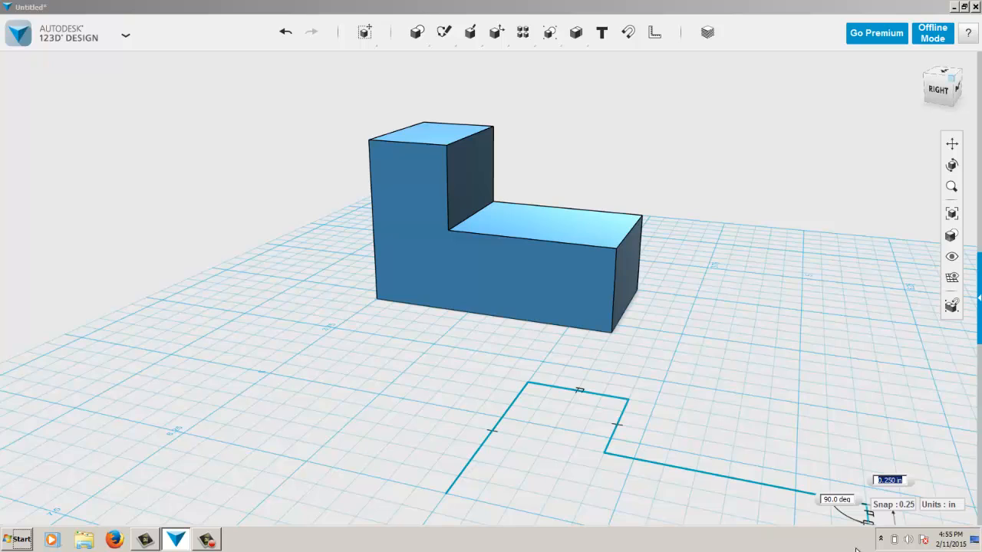
type("1")
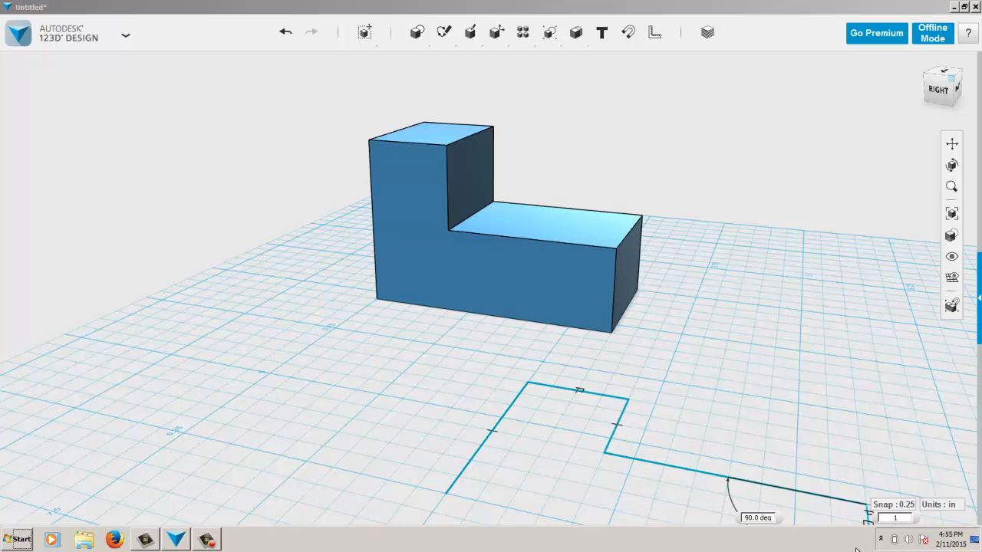
key("Return")
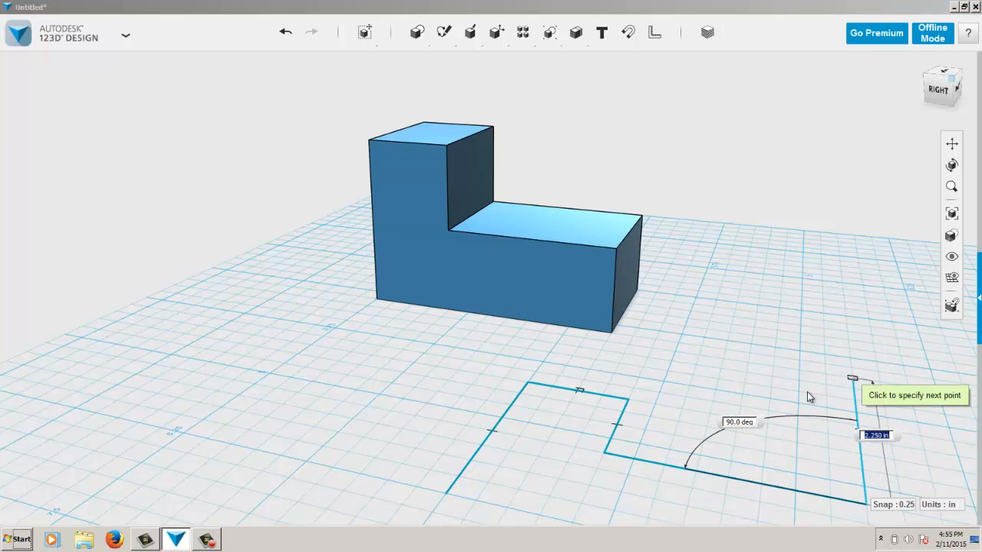
key("Escape")
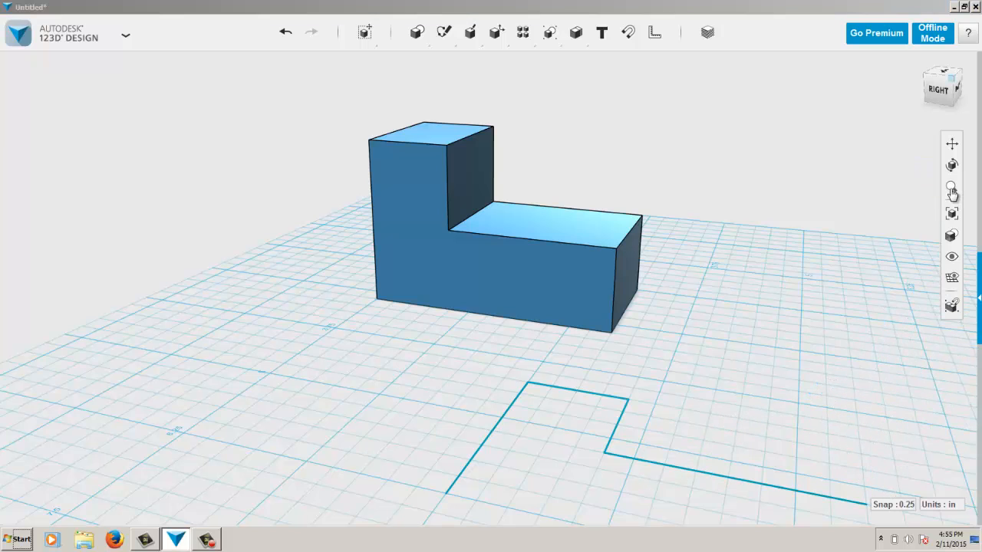
Add the short end segment and close the L-shaped polyline at its starting point
scroll(831, 344, "down", 3)
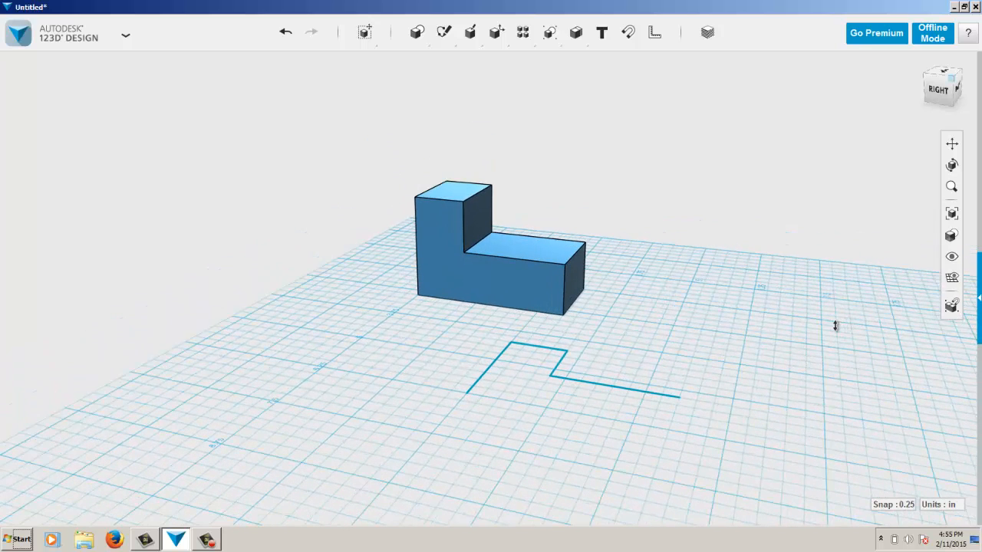
left_click(679, 397)
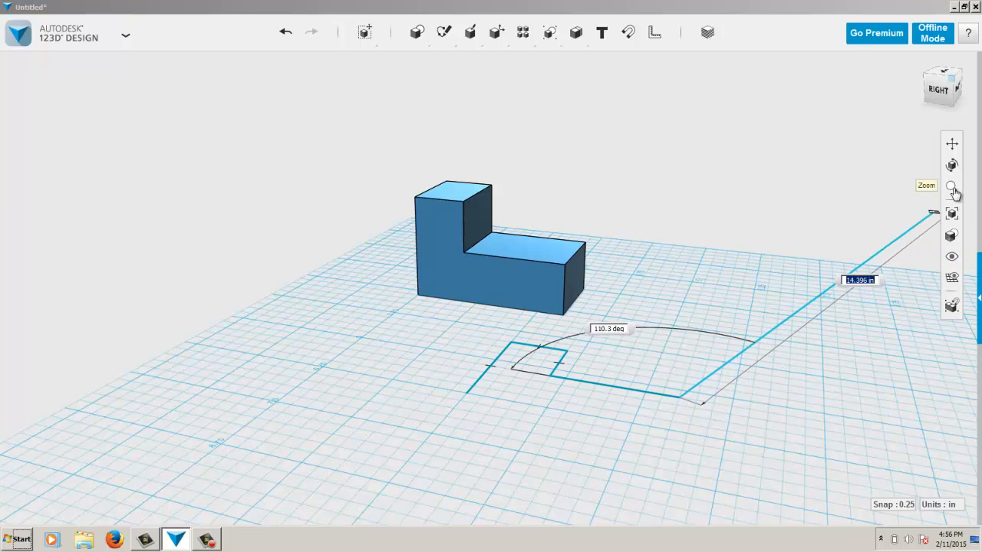
left_click(952, 187)
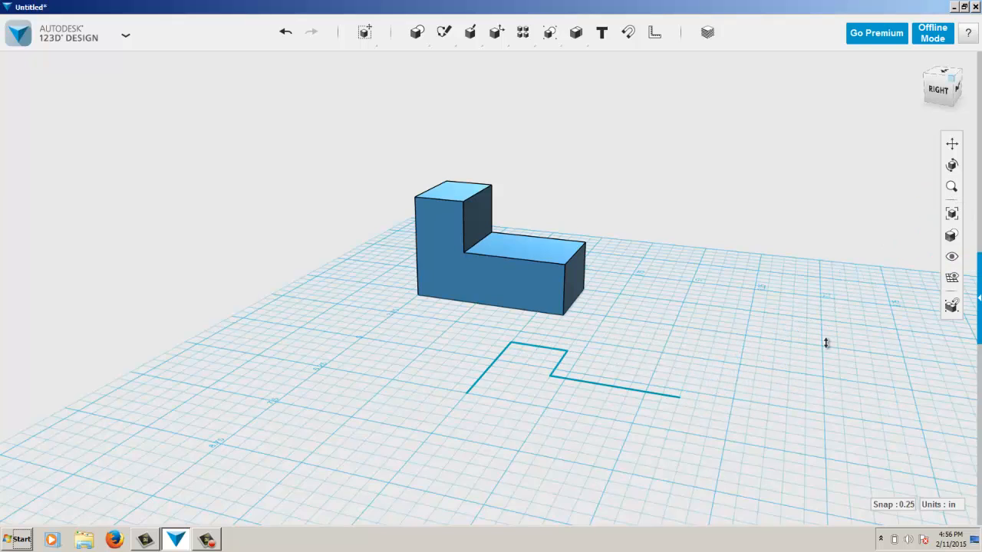
mouse_move(824, 342)
left_mouse_down()
mouse_move(806, 414)
mouse_move(842, 309)
mouse_move(837, 316)
left_mouse_up()
key("Escape")
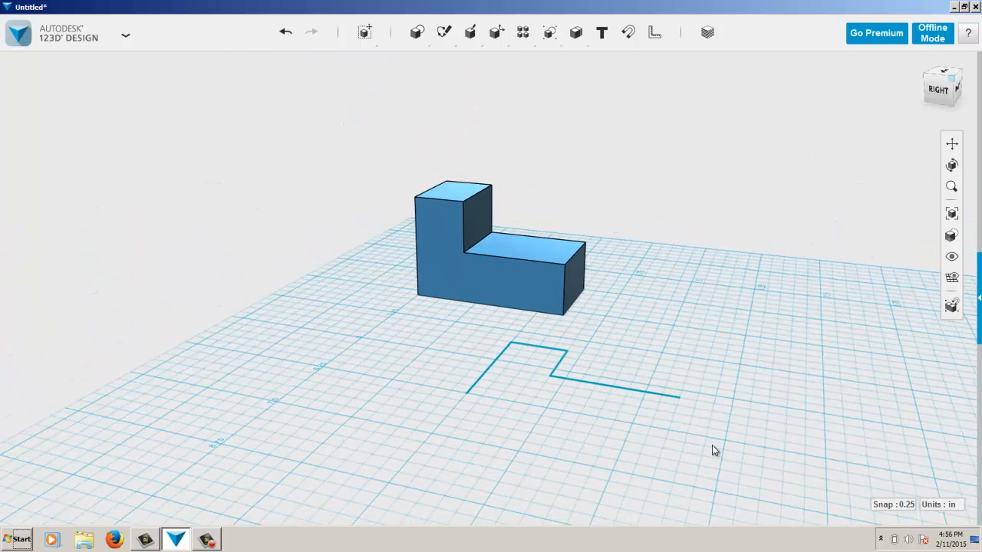
left_click(667, 432)
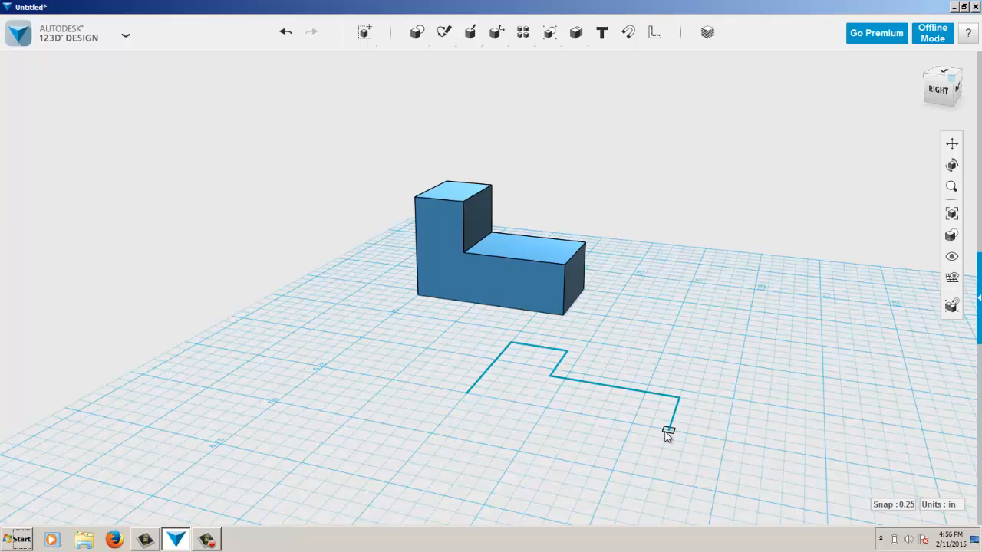
left_click(467, 394)
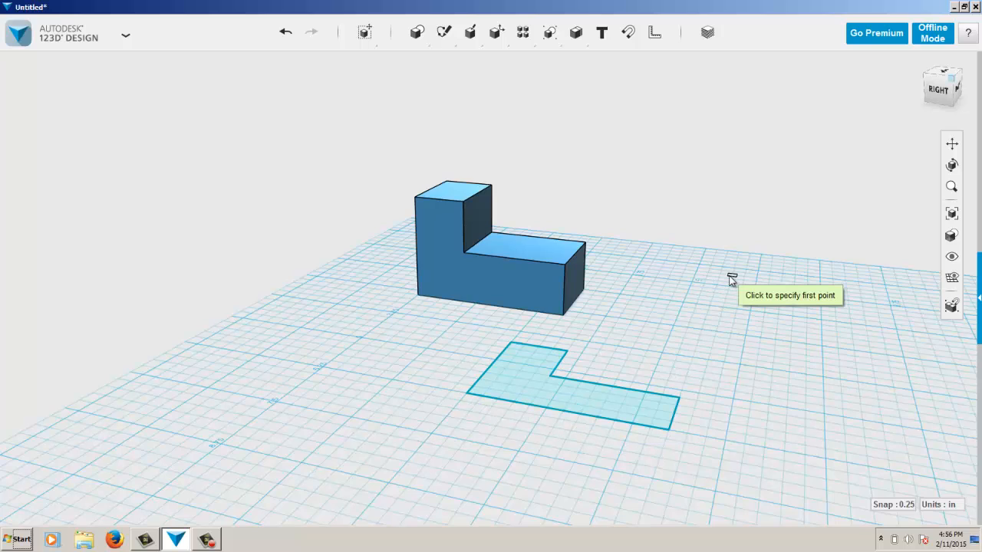
key("Escape")
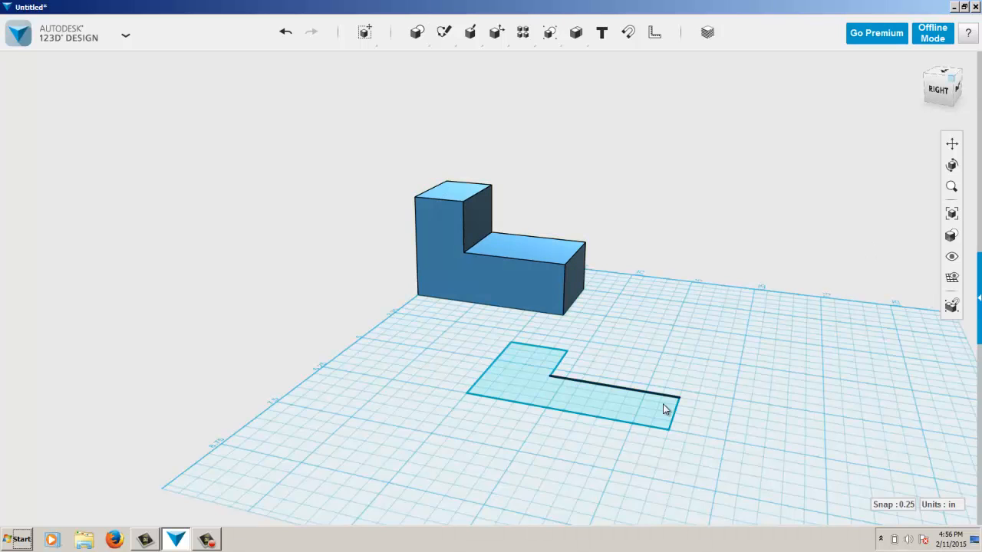
Extrude the closed L-shaped profile upward into a solid block
left_click(572, 385)
left_click(530, 368)
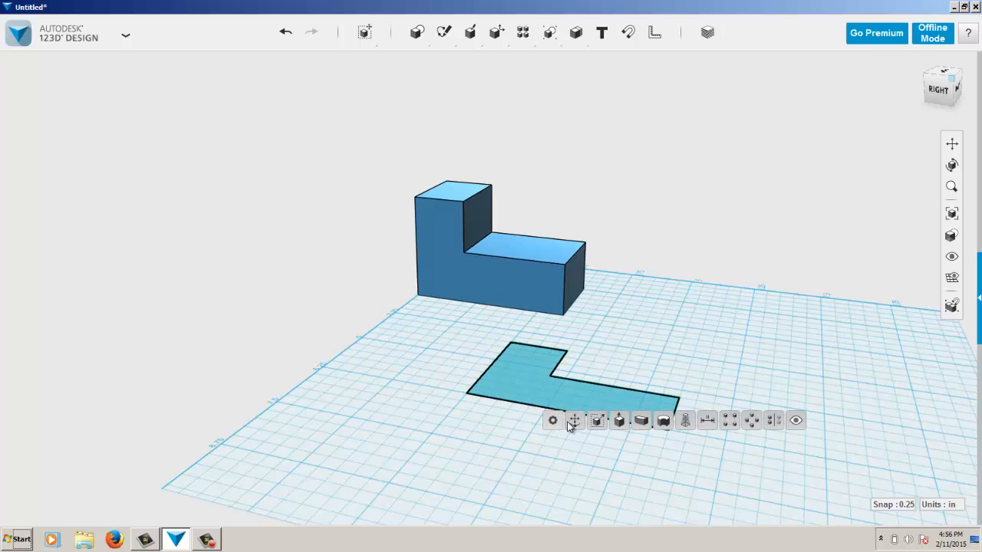
left_click(619, 420)
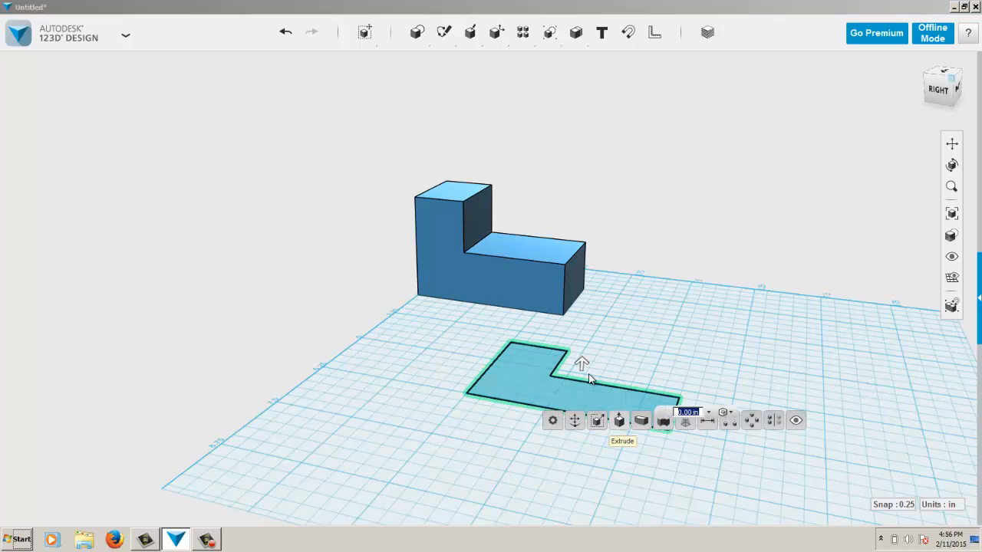
left_click_drag(580, 362, 585, 274)
left_click(697, 243)
Move the extruded L solid off its sketch to the far side of the grid
mouse_move(686, 247)
right_mouse_down()
mouse_move(640, 303)
mouse_move(633, 283)
mouse_move(701, 248)
right_mouse_up()
left_click_drag(596, 369, 844, 309)
left_click(798, 335)
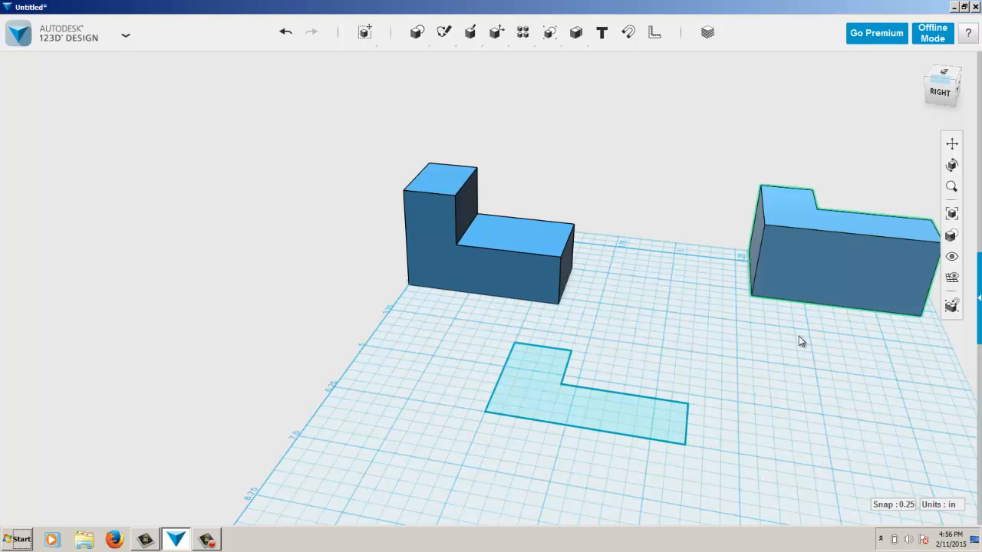
Extrude the remaining L-shaped sketch upward 1.50 in a second time, and undo that extrusion
left_click(621, 412)
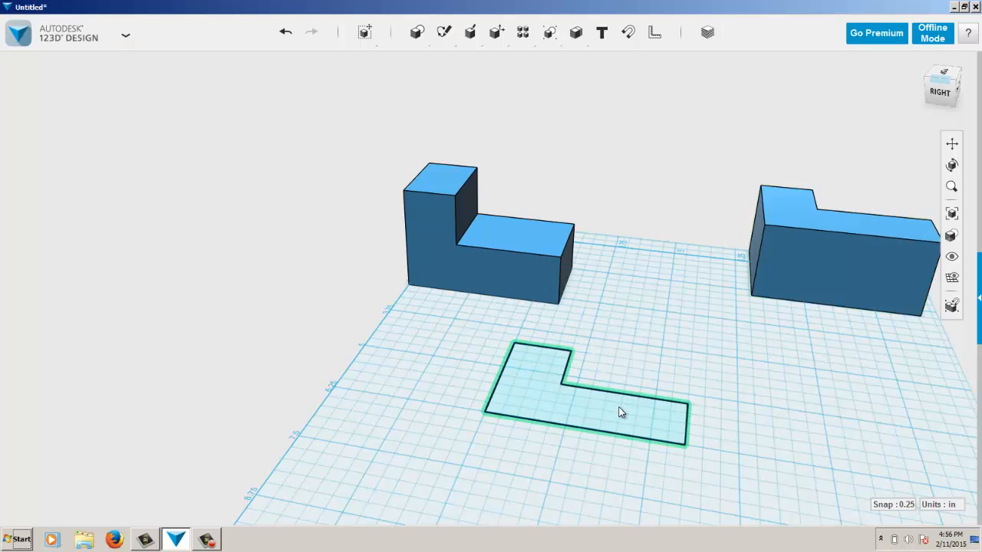
mouse_move(640, 457)
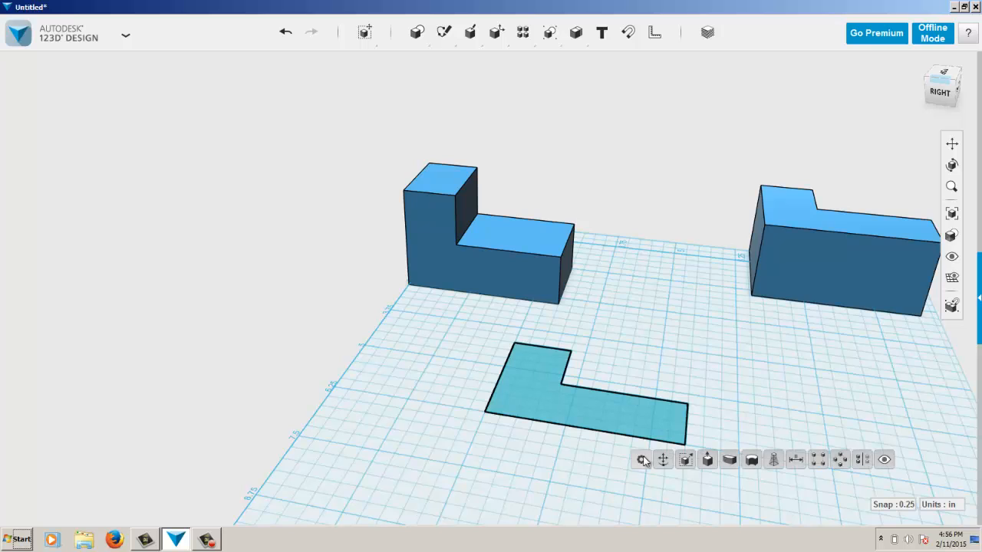
left_click(707, 460)
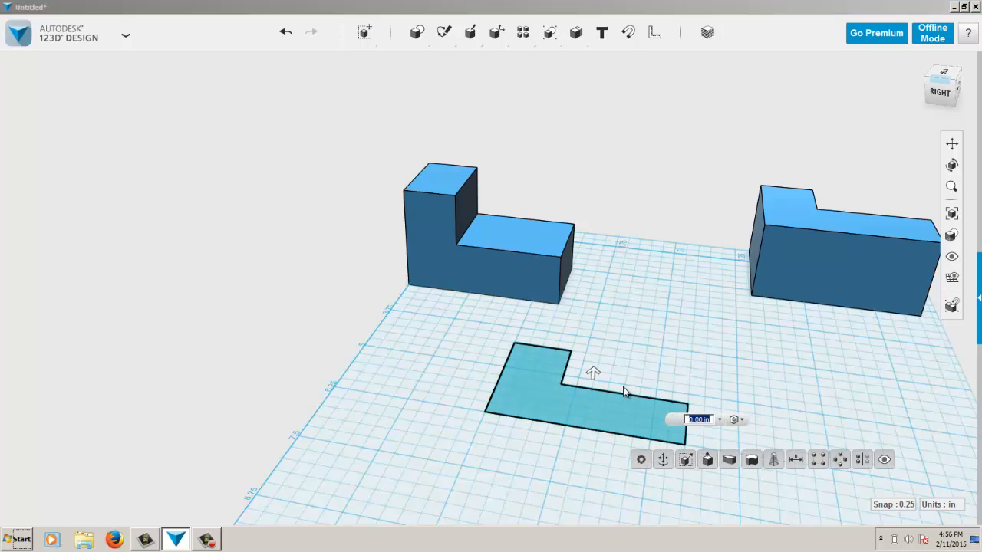
mouse_move(593, 373)
left_mouse_down()
mouse_move(600, 186)
mouse_move(621, 72)
mouse_move(599, 293)
left_mouse_up()
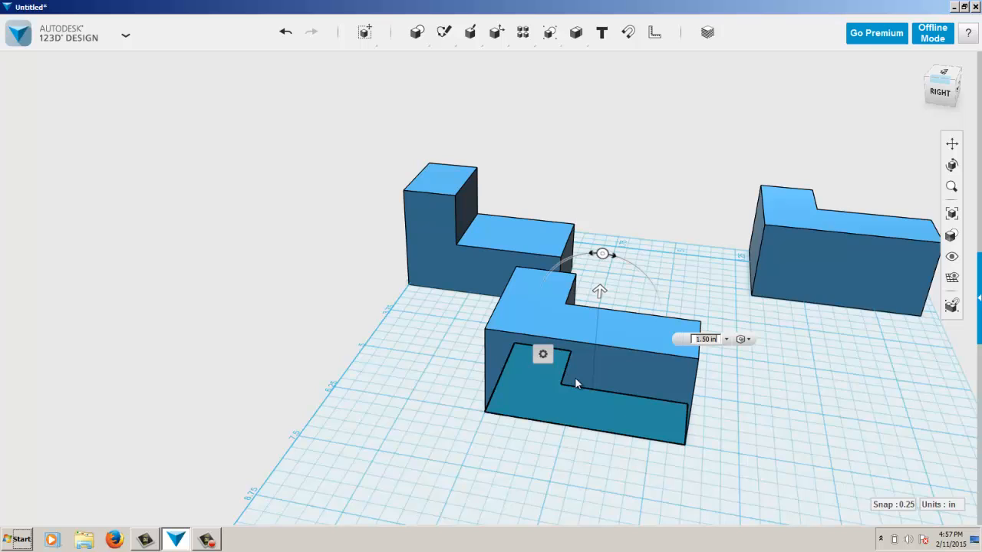
key("ctrl+z")
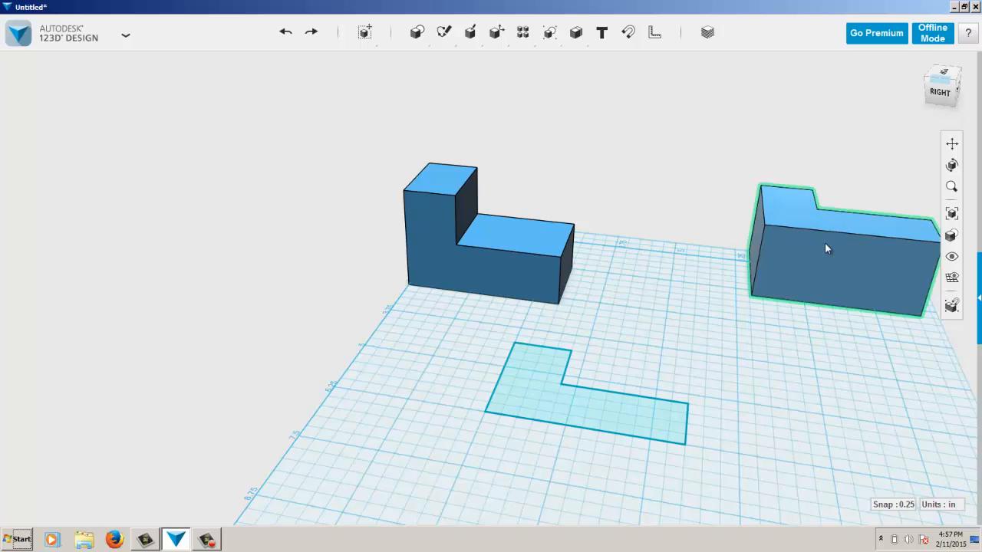
Delete the leftover L-shaped sketch from the grid
left_click(552, 392)
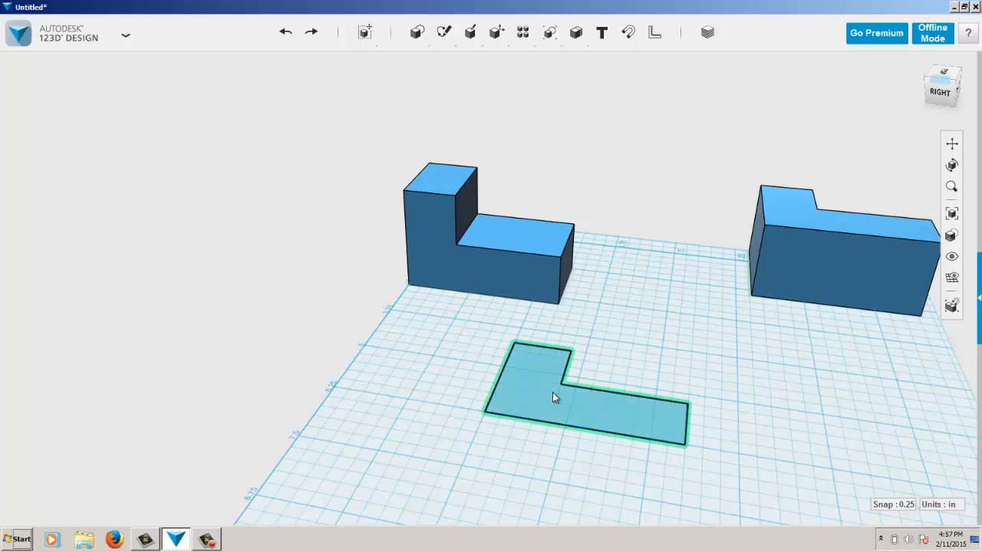
key("Delete")
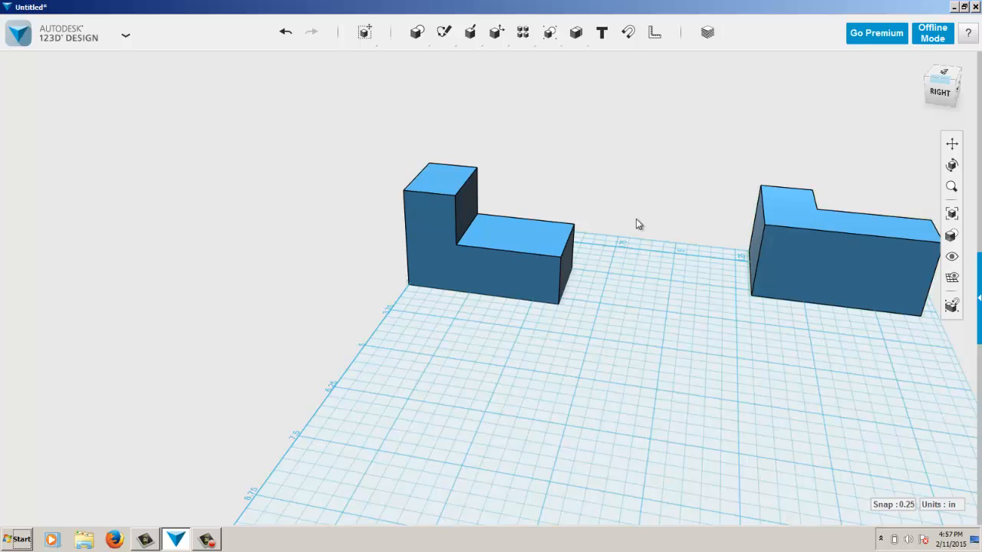
Insert a box primitive 3 in long, 1.5 in wide and 1 in high on the grid in front of the first L block
mouse_move(477, 46)
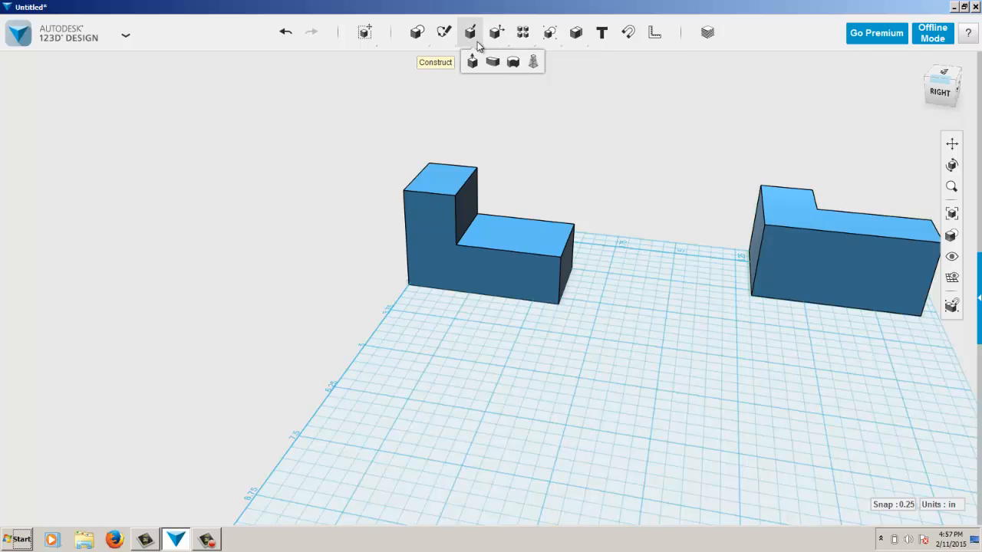
mouse_move(444, 33)
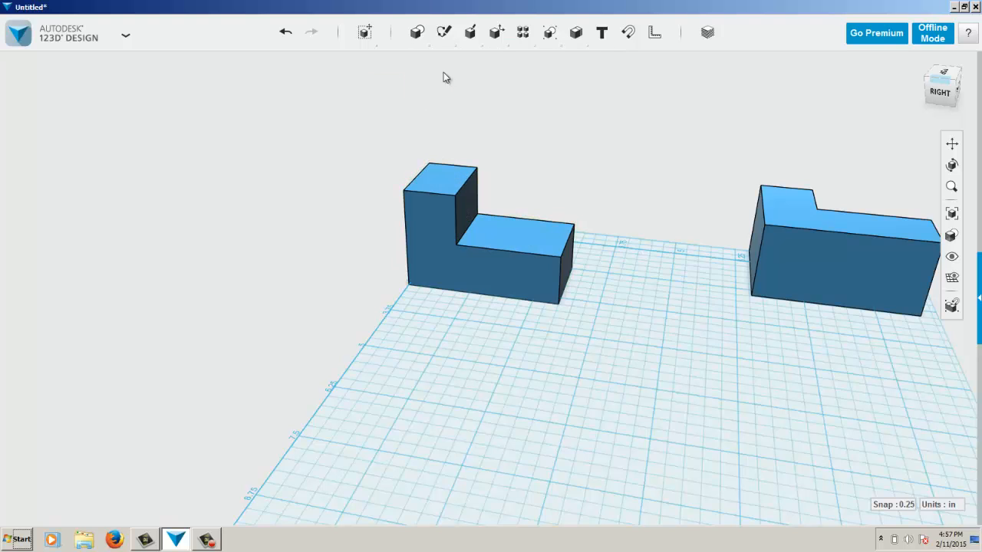
left_click(418, 67)
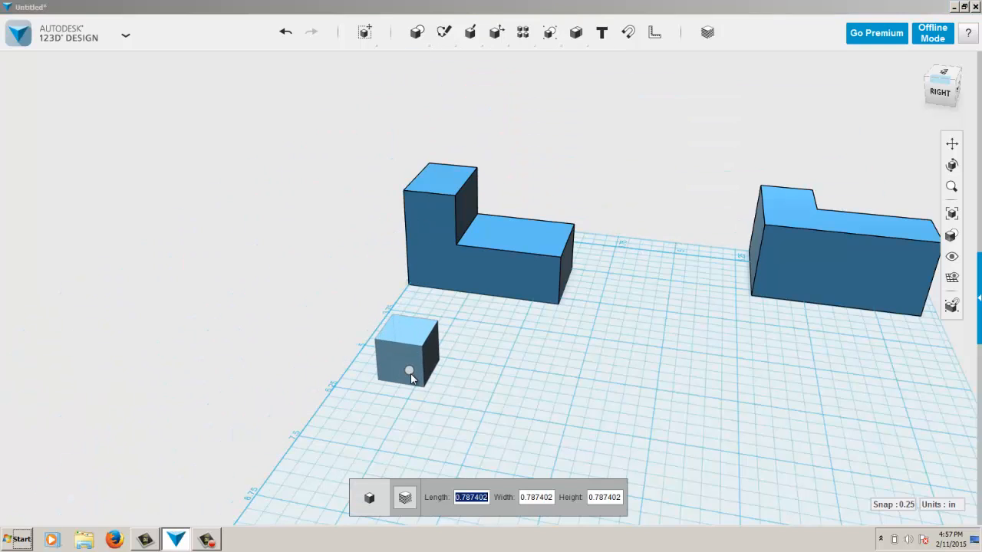
type("3")
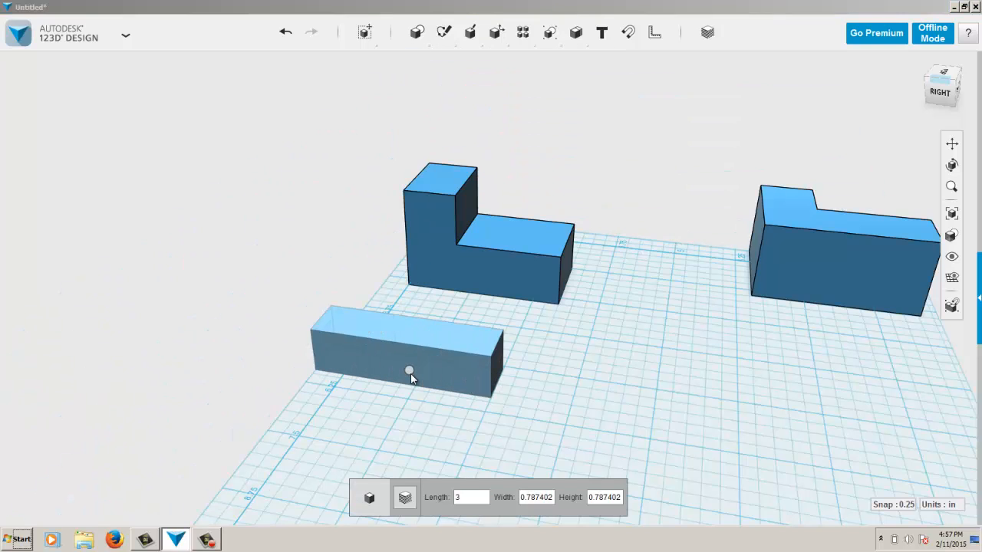
key("Tab")
type("1.5")
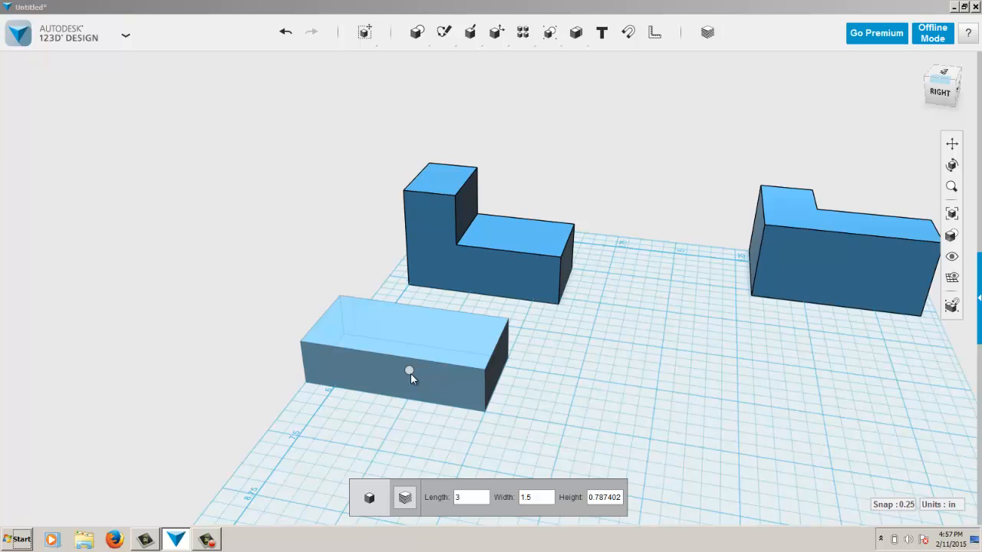
key("Tab")
type("1")
key("Return")
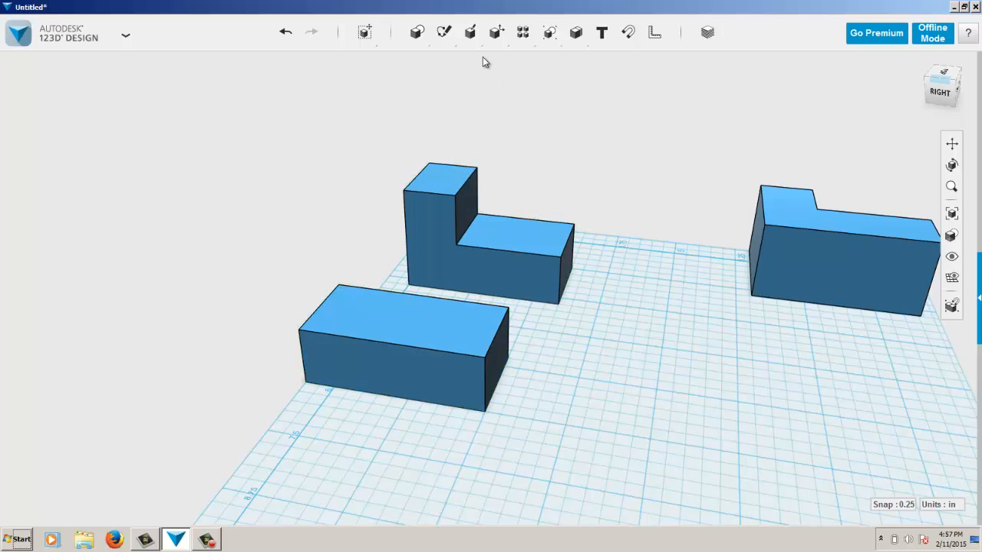
Sketch a 1.5 in by 1 in rectangle on the new box's top face, starting from its front corner at one end
mouse_move(444, 37)
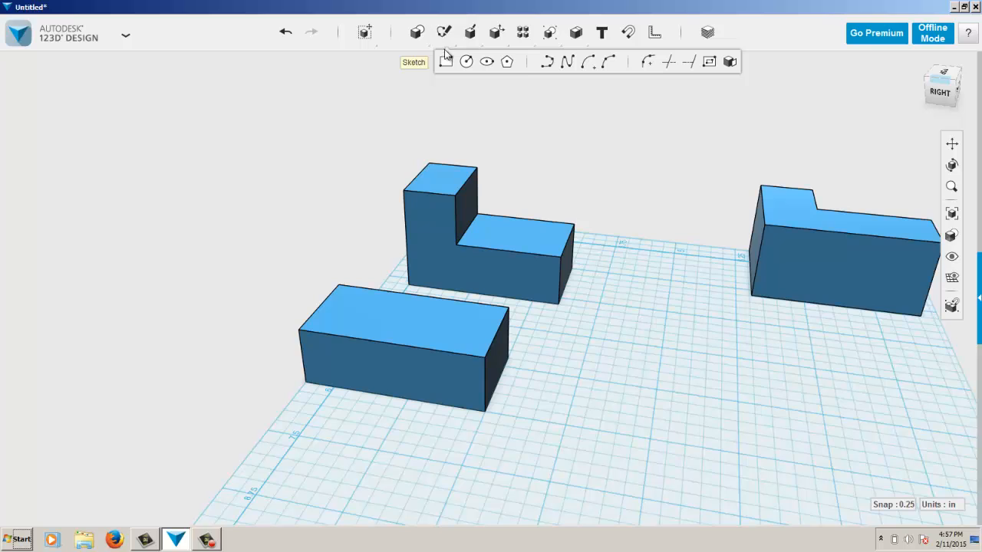
left_click(445, 62)
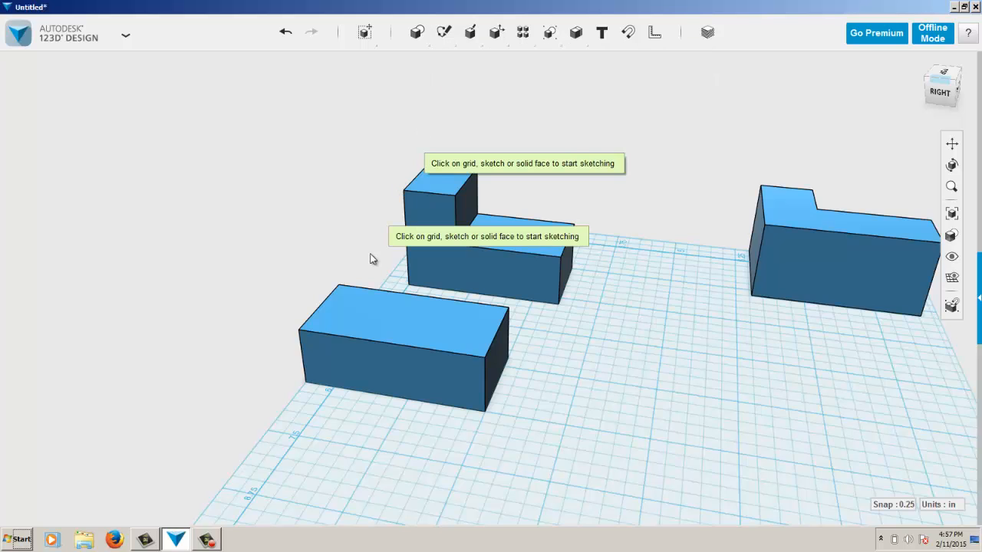
left_click(338, 313)
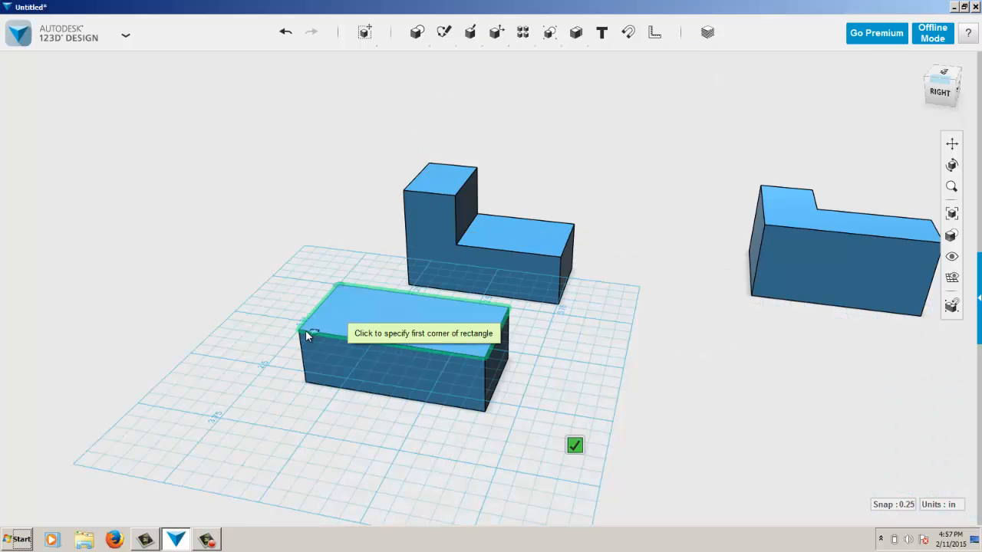
left_click(305, 331)
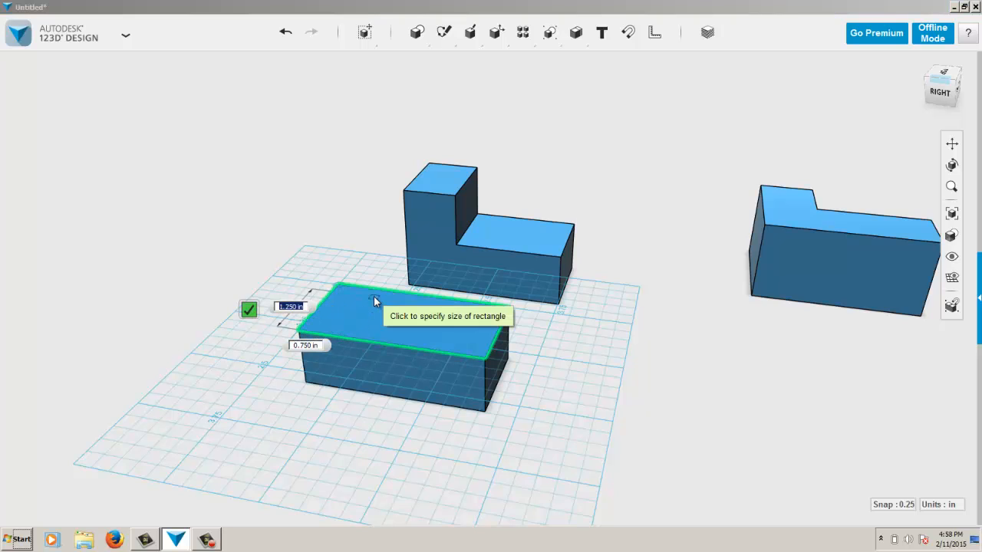
type("1.5")
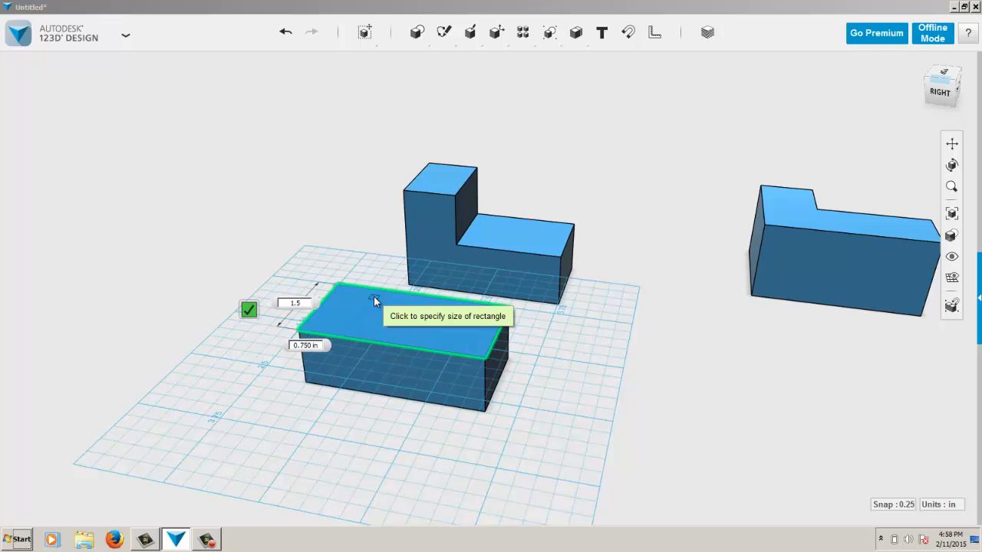
key("Tab")
type("1")
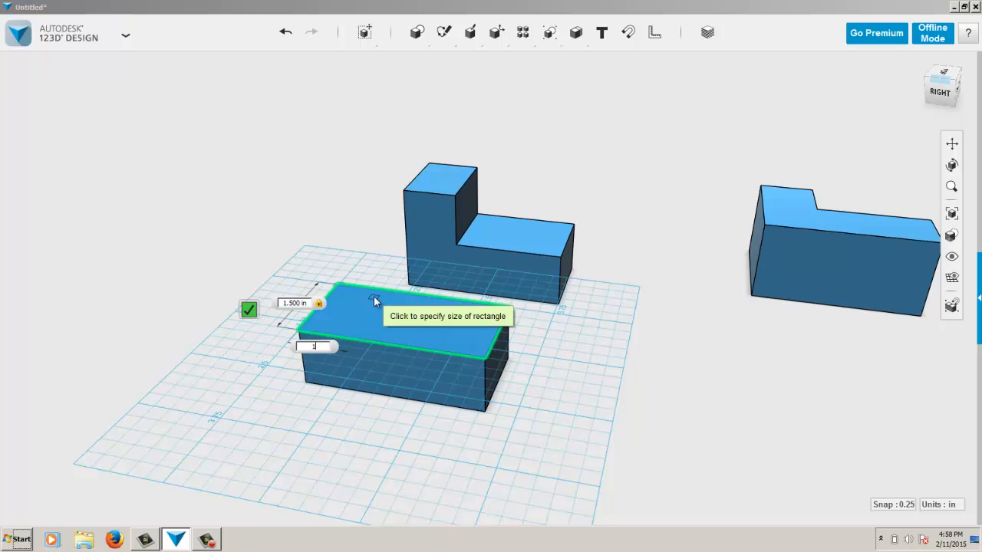
key("Tab")
key("Return")
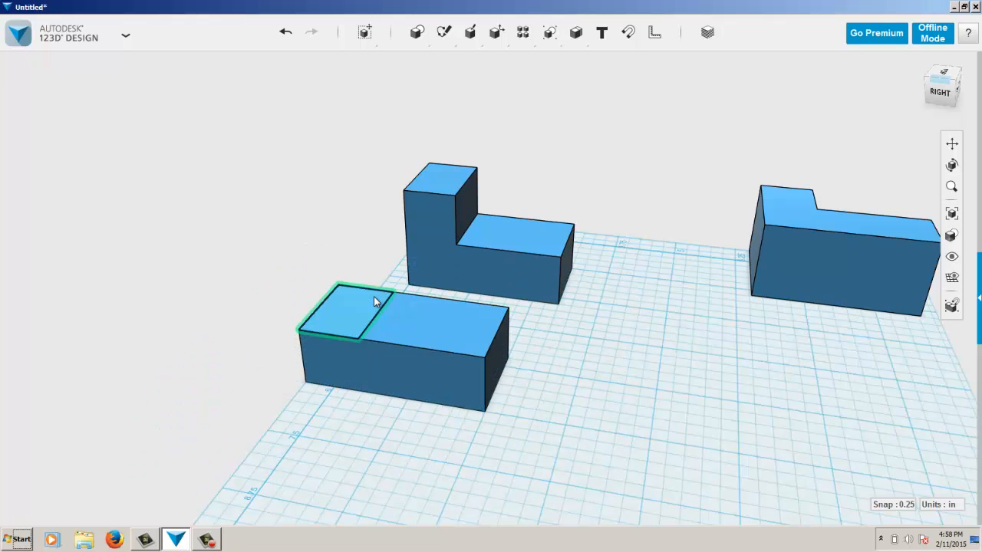
Extrude the rectangle sketch upward 1 in to form the upright leg of the L block
left_click(358, 306)
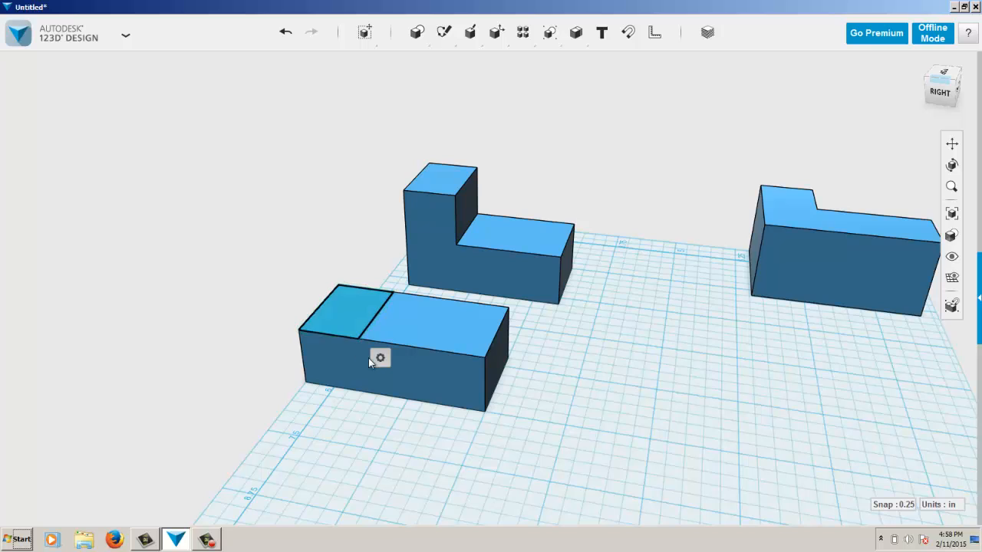
mouse_move(379, 357)
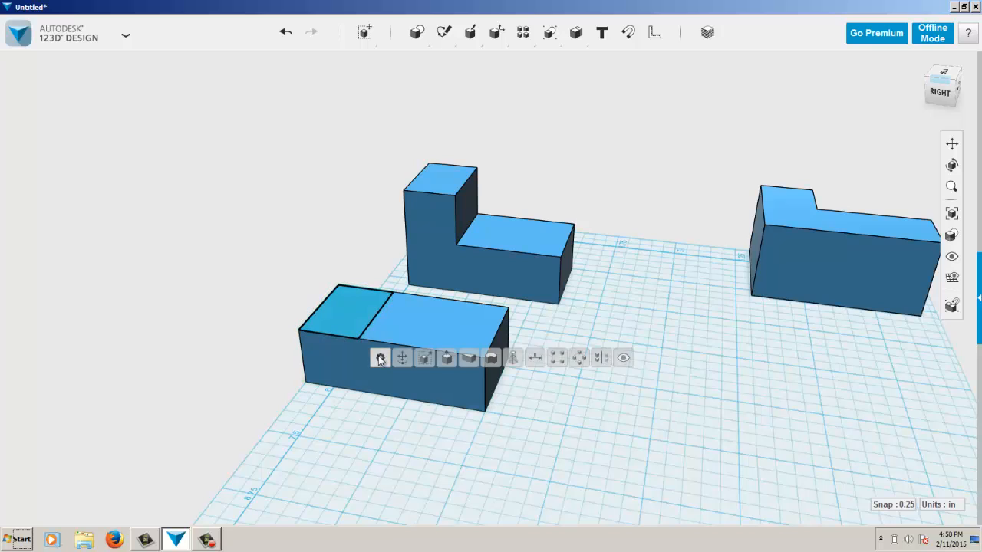
left_click(447, 359)
type("1")
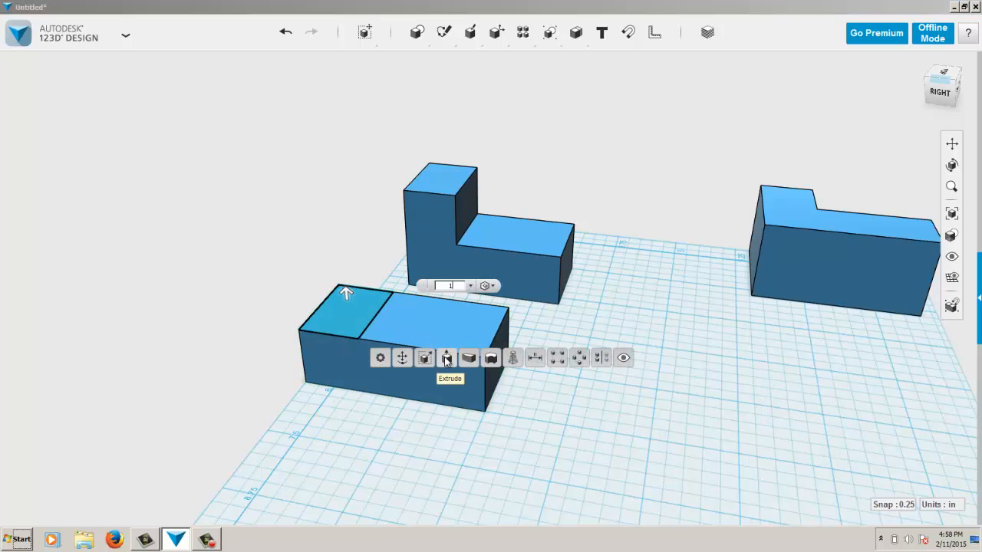
key("Return")
Move the new L solid away from its sketch across the grid and delete the leftover rectangle sketch
mouse_move(462, 363)
left_mouse_down()
mouse_move(530, 376)
mouse_move(605, 368)
mouse_move(616, 388)
mouse_move(604, 402)
mouse_move(710, 406)
mouse_move(769, 450)
left_mouse_up()
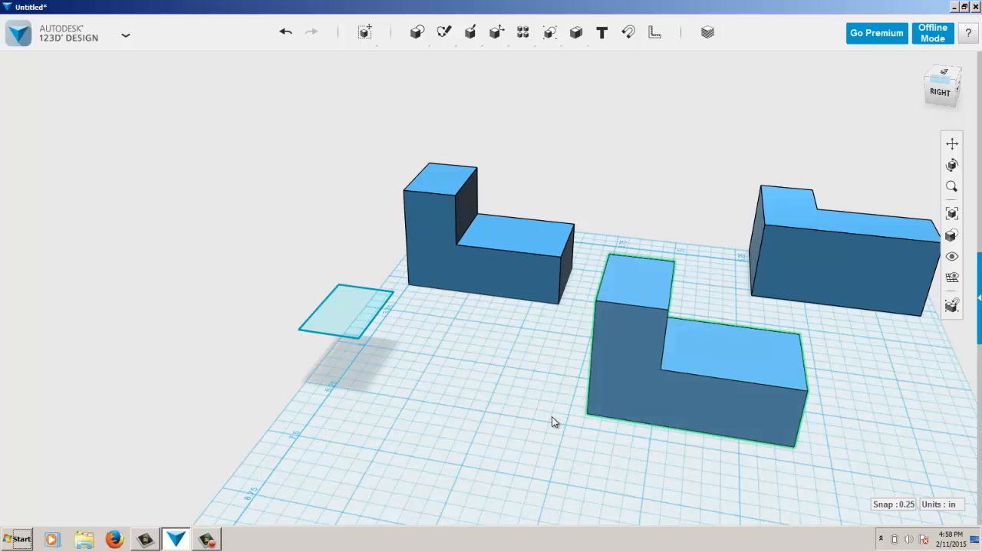
left_click(356, 330)
key("Delete")
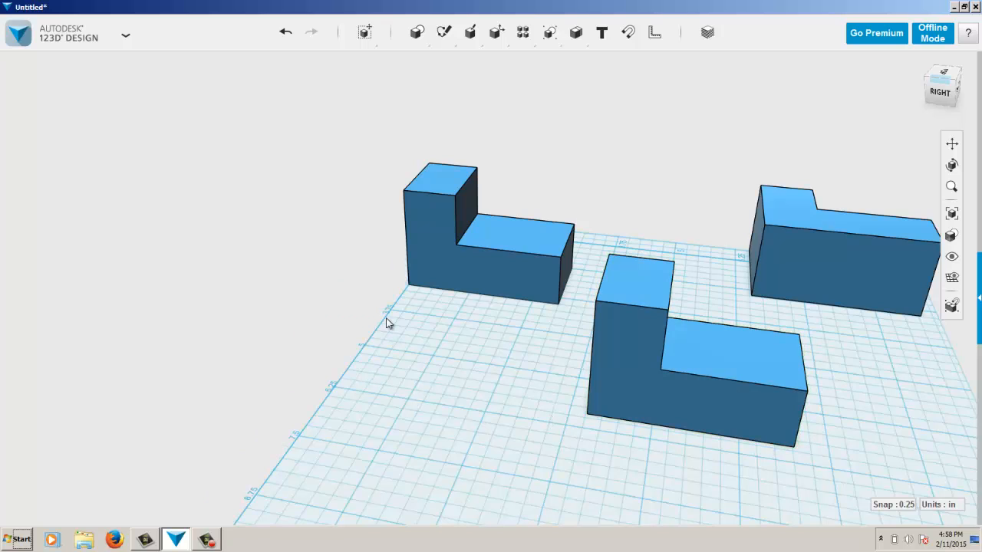
Bring up the options for saving a copy of the design with the three L blocks
right_click_drag(448, 329, 504, 316)
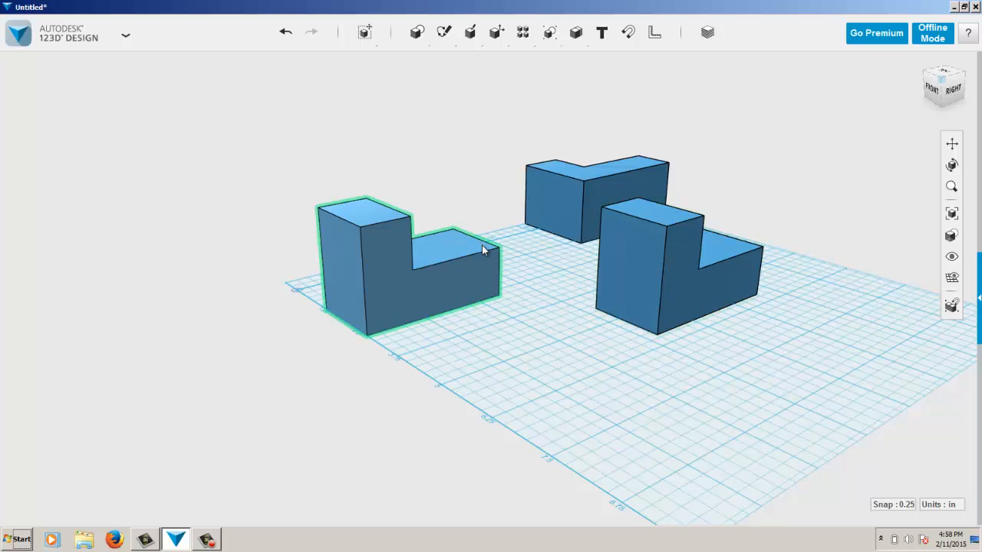
left_click(122, 35)
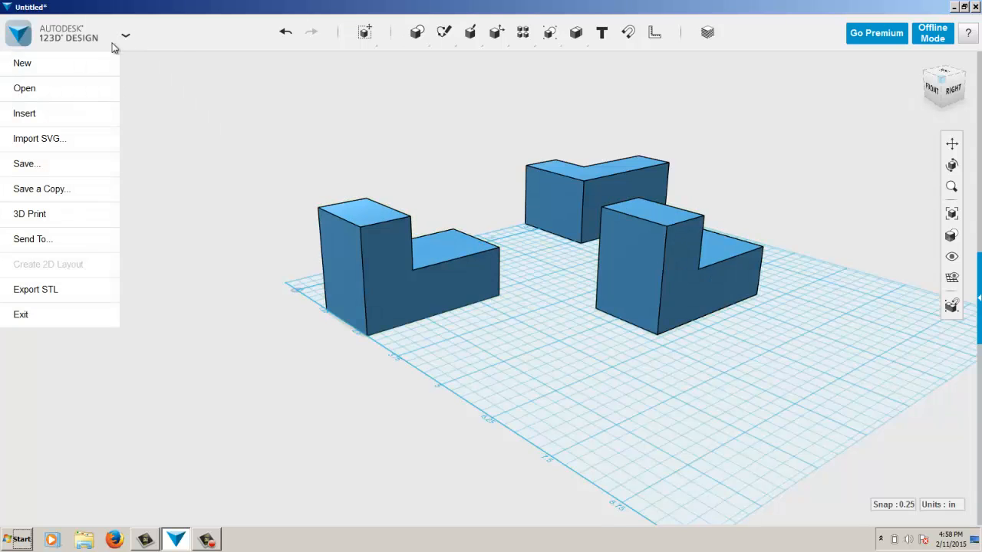
mouse_move(32, 188)
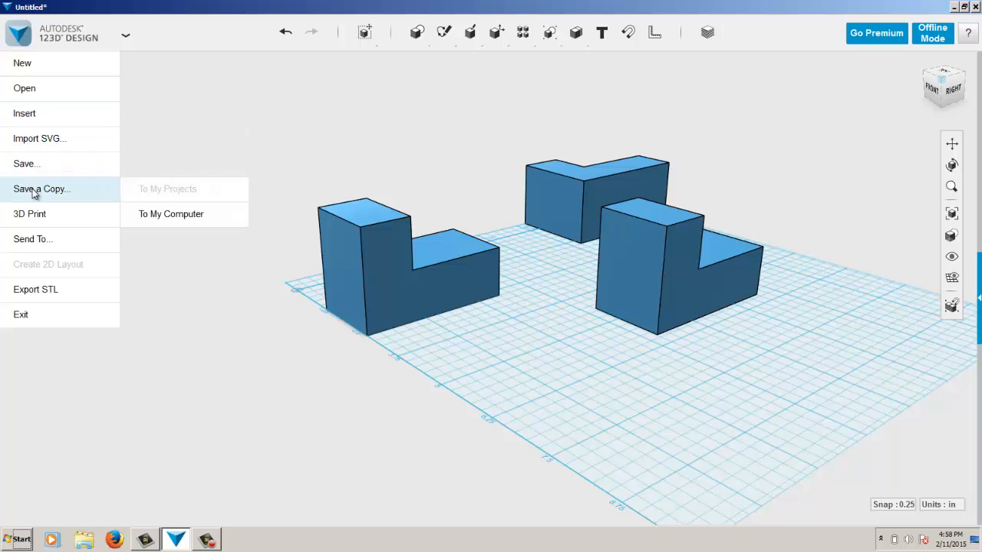